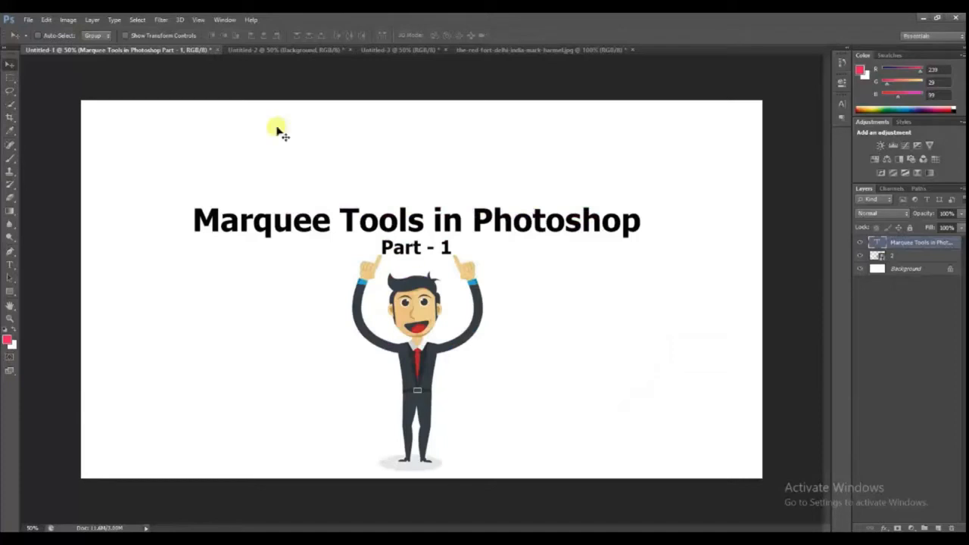
Step: Show the Untitled-2 document and select the Rectangular Marquee Tool, floating the toolbox over the canvas and docking it back
{"action": "left_click", "coordinate": [254, 50]}
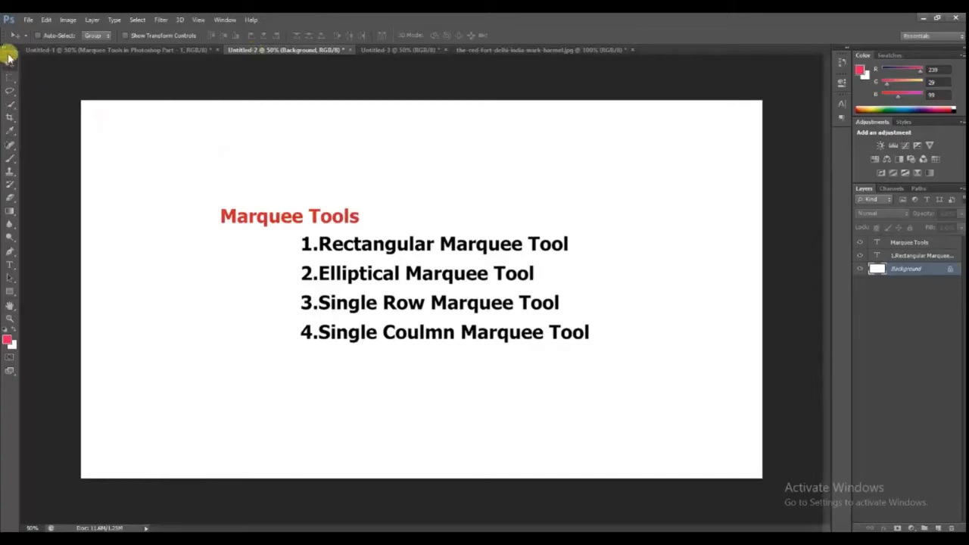
{"action": "left_click_drag", "start_coordinate": [10, 53], "coordinate": [187, 118]}
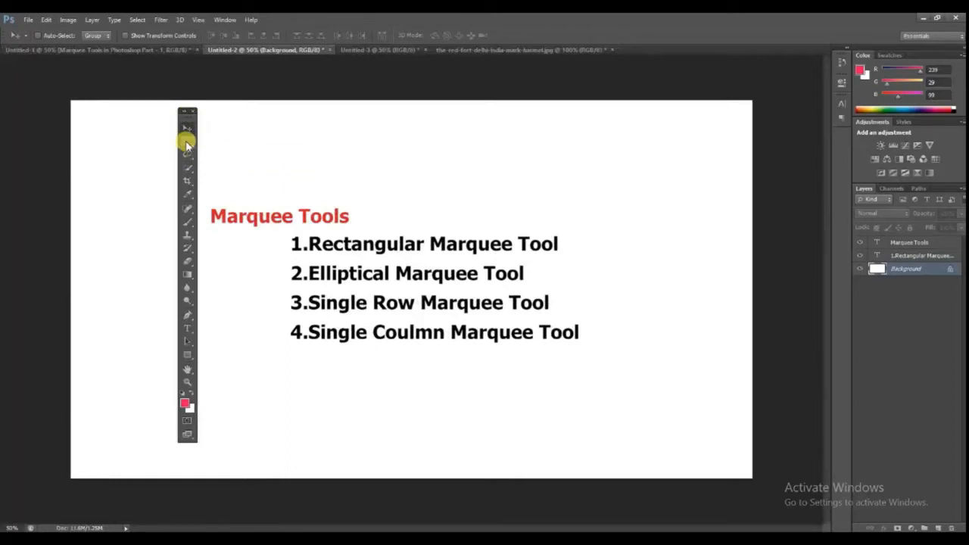
{"action": "left_click", "coordinate": [187, 144]}
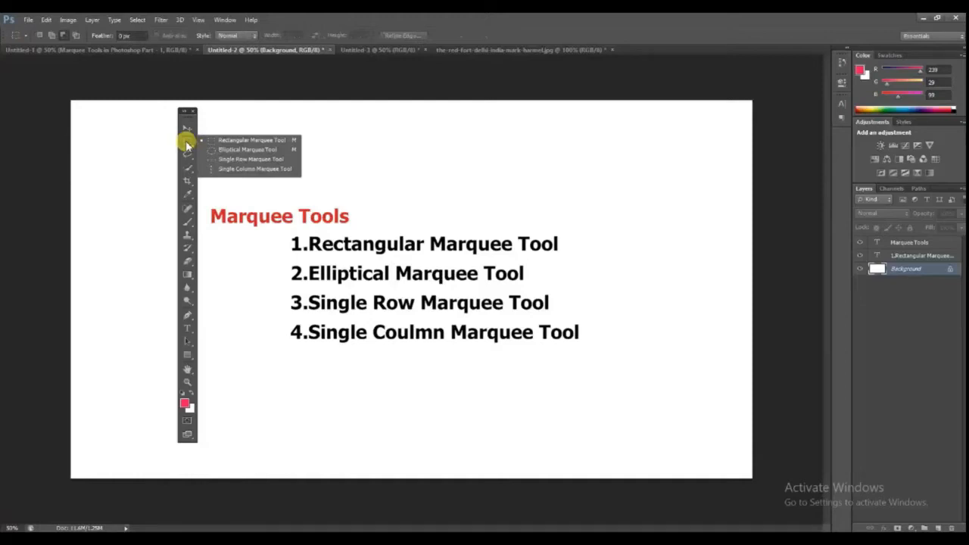
{"action": "left_click_drag", "start_coordinate": [181, 113], "coordinate": [7, 68]}
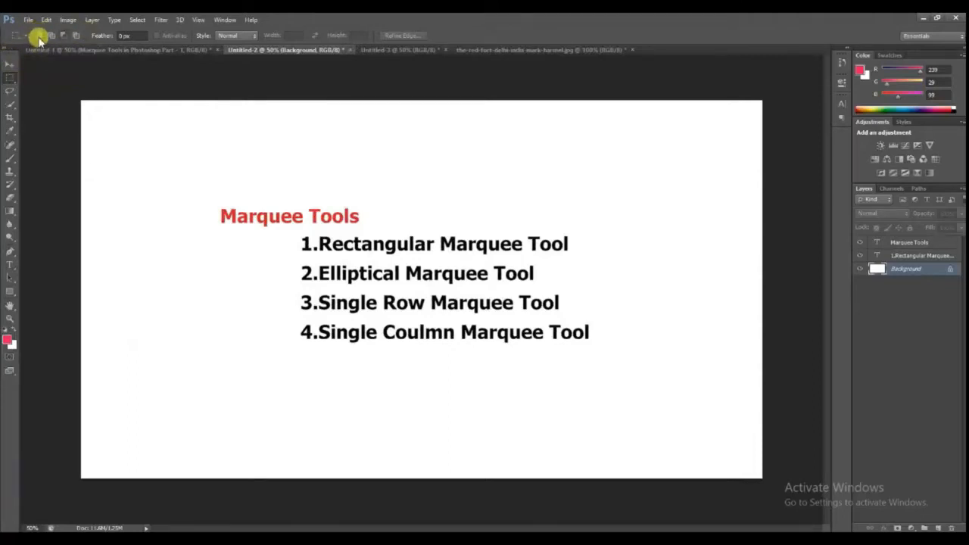
Step: In the Untitled-3 document, select a large rectangle left of centre, fill it with the foreground colour and deselect
{"action": "left_click", "coordinate": [379, 50]}
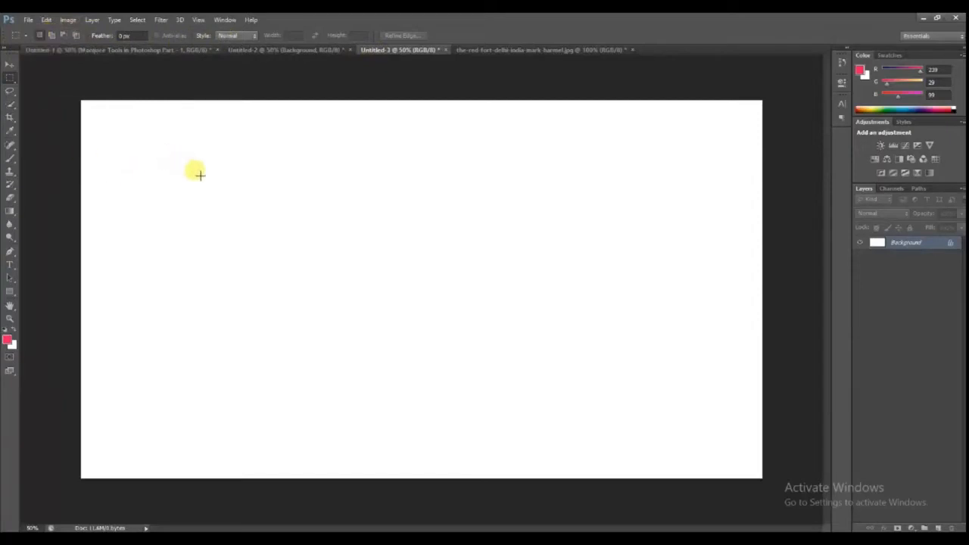
{"action": "left_click_drag", "start_coordinate": [189, 168], "coordinate": [444, 342]}
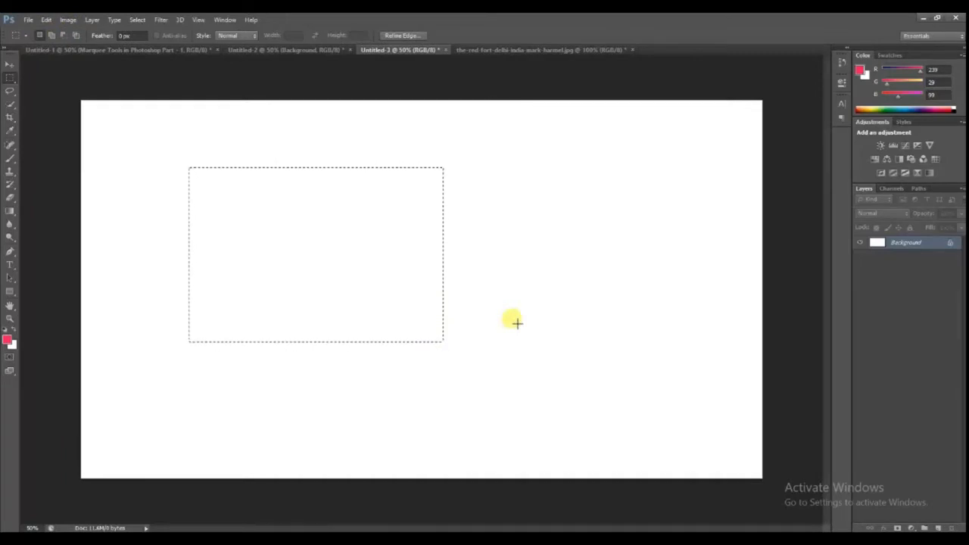
{"action": "key", "text": "alt+BackSpace"}
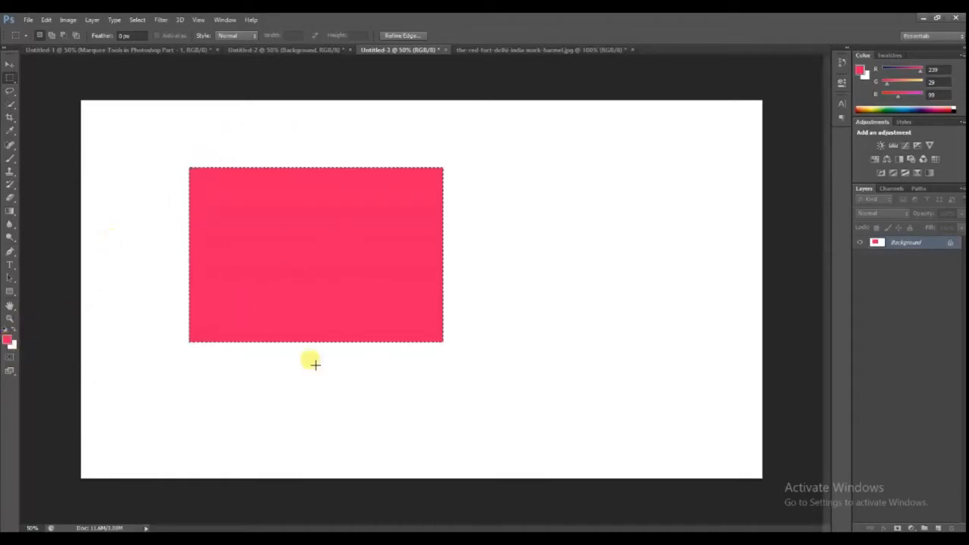
{"action": "key", "text": "ctrl+d"}
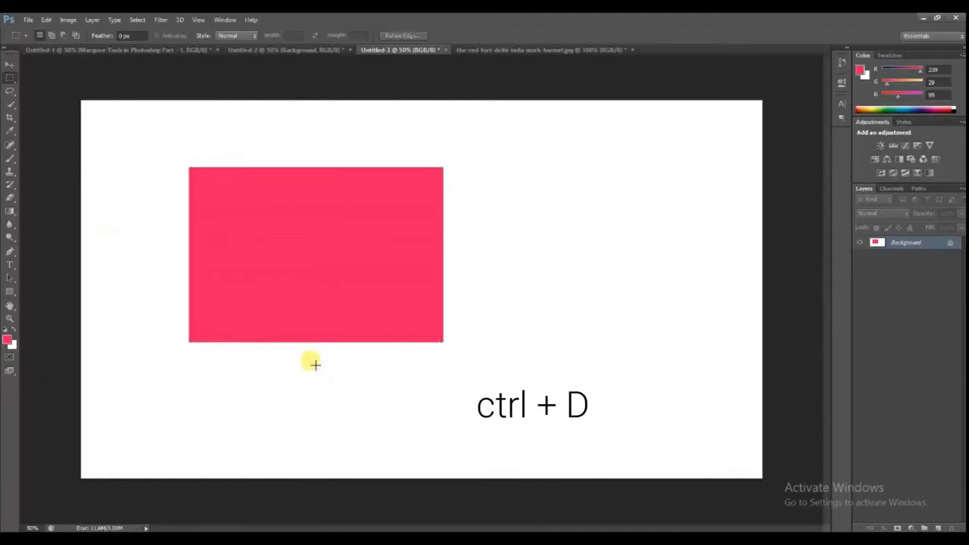
Step: Select a rectangle right of the filled one, add a smaller rectangle overlapping its lower edge, and fill the combined selection with the foreground colour
{"action": "left_click", "coordinate": [53, 35]}
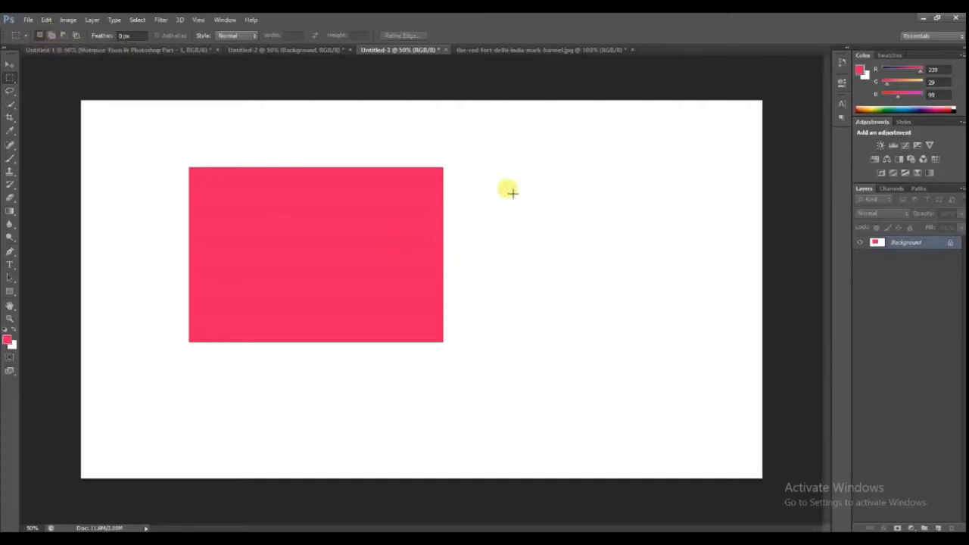
{"action": "left_click_drag", "start_coordinate": [477, 167], "coordinate": [698, 338]}
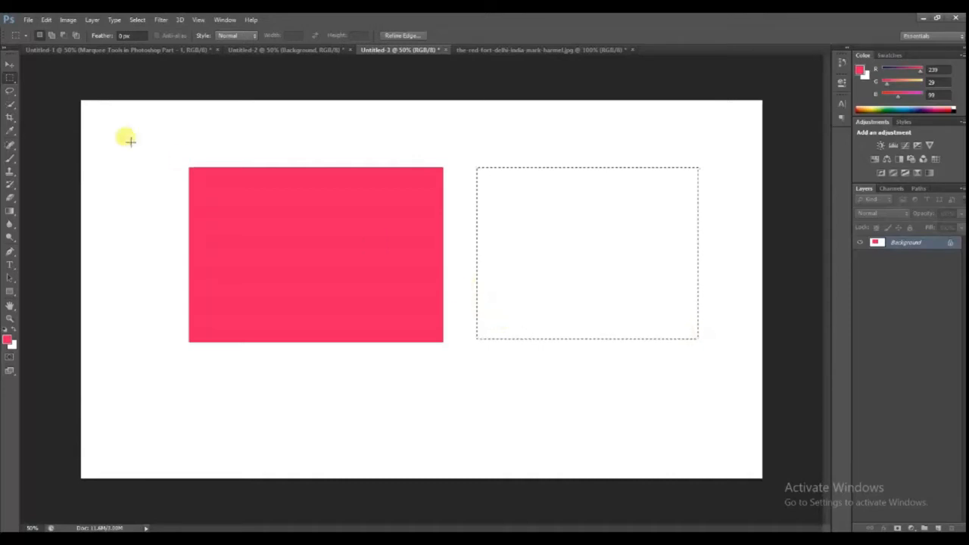
{"action": "left_click", "coordinate": [51, 35]}
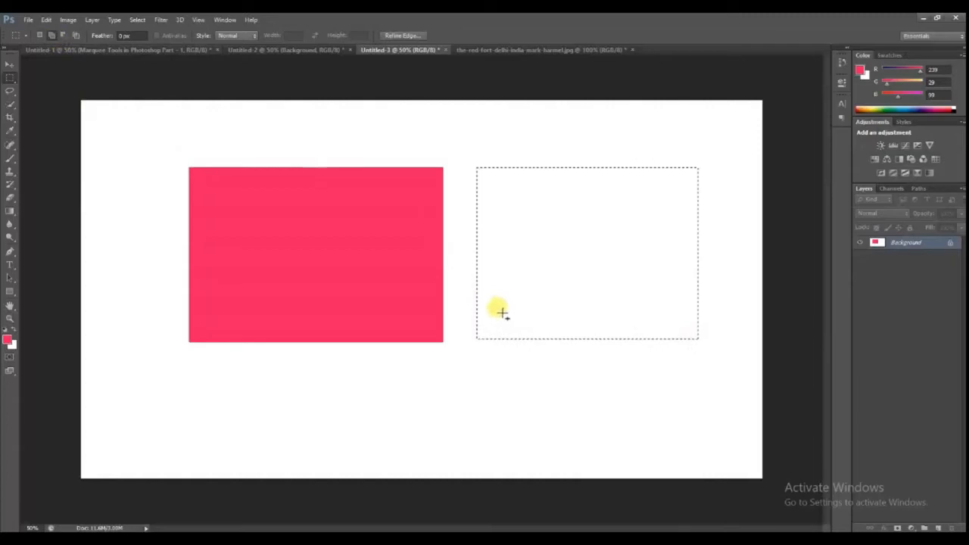
{"action": "left_click_drag", "start_coordinate": [489, 318], "coordinate": [620, 372]}
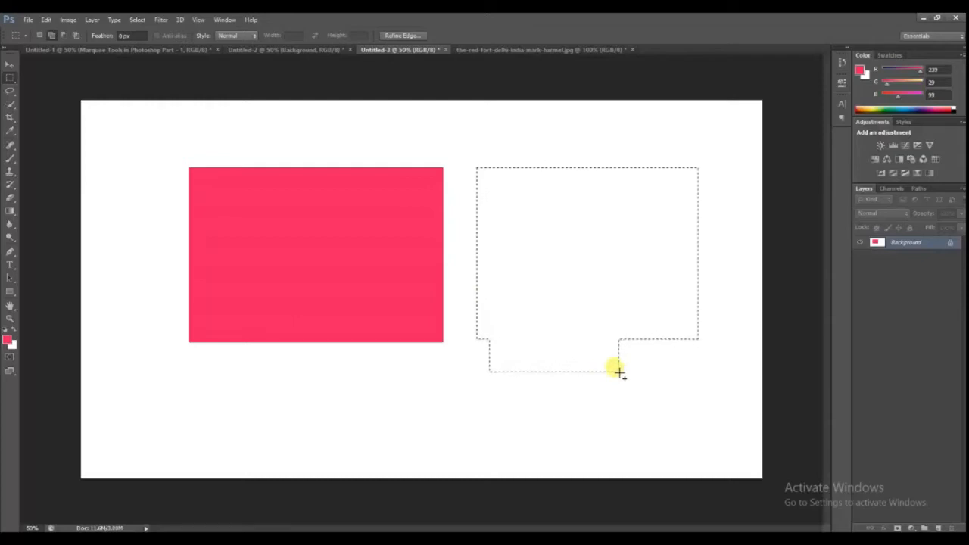
{"action": "key", "text": "alt+BackSpace"}
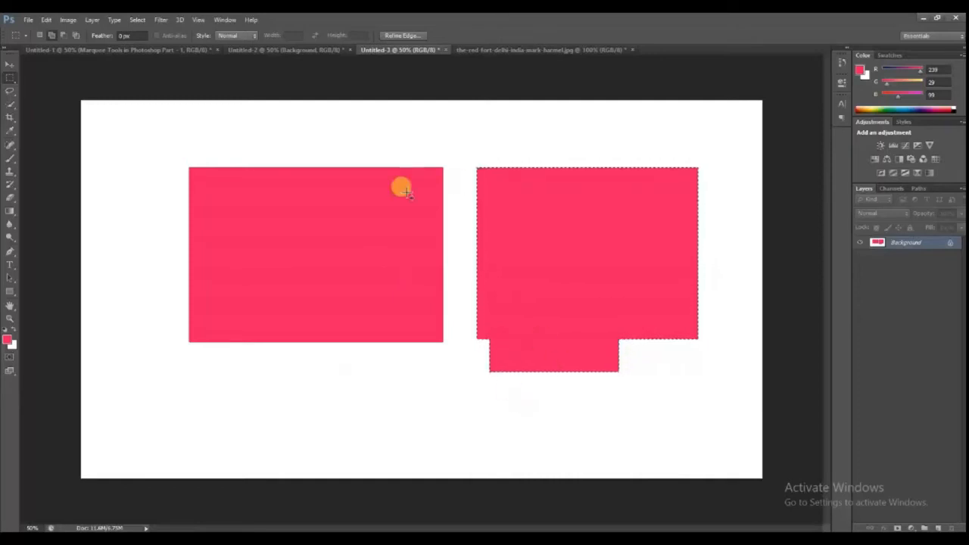
{"action": "left_click", "coordinate": [51, 38]}
{"action": "left_click", "coordinate": [612, 370]}
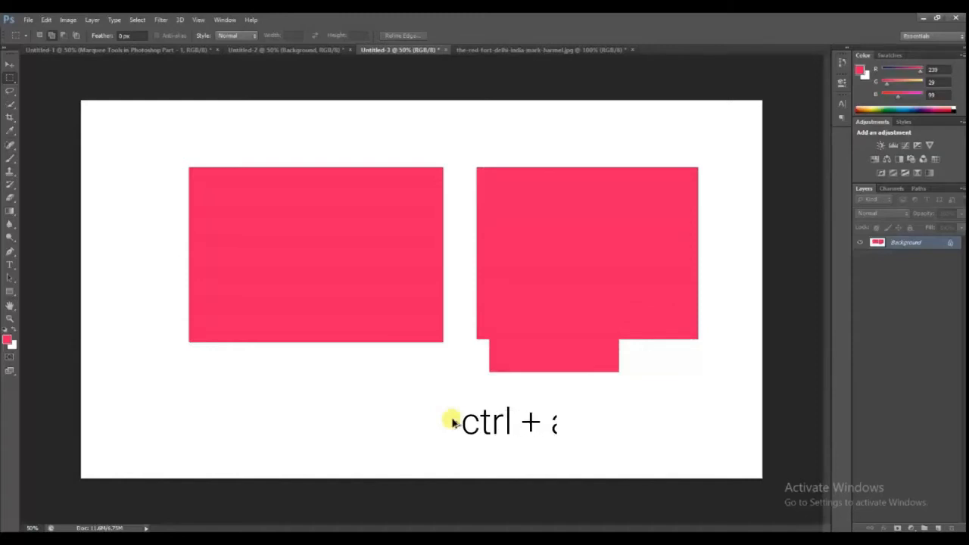
Step: Undo the fill and the combined selection beside the large filled rectangle
{"action": "key", "text": "ctrl+alt+z"}
{"action": "key", "text": "ctrl+alt+z"}
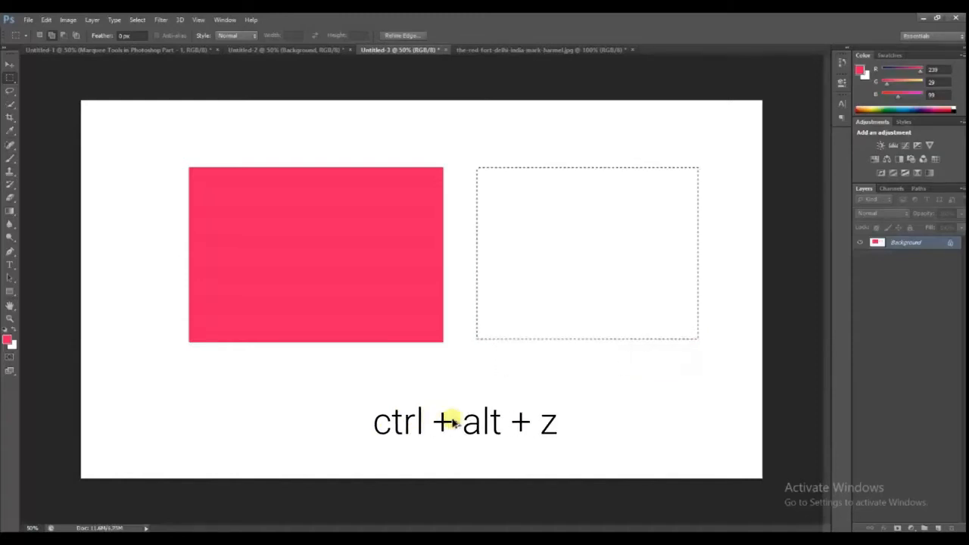
{"action": "key", "text": "ctrl+alt+z"}
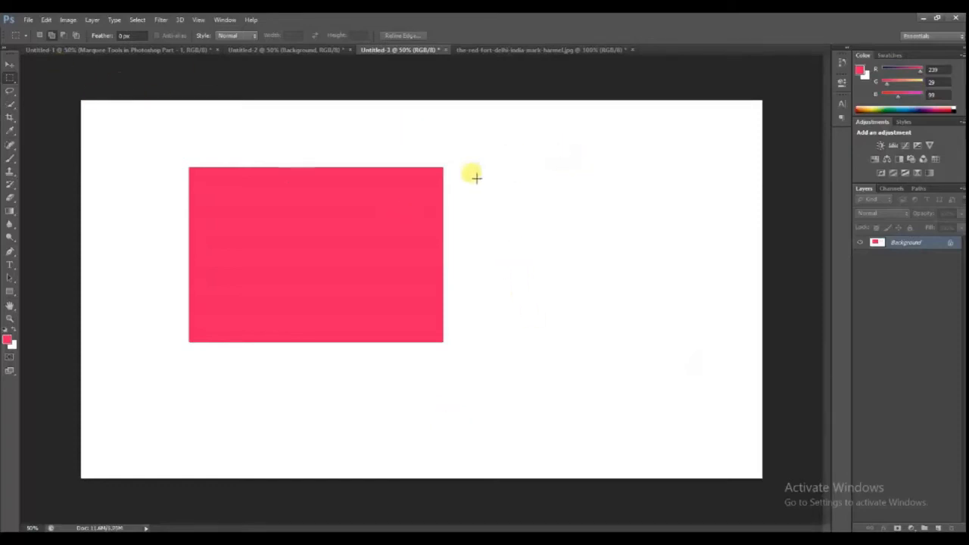
Step: Select a new rectangle beside the filled one, subtract its lower-right corner, fill the remaining area with the foreground colour and deselect
{"action": "left_click_drag", "start_coordinate": [467, 168], "coordinate": [691, 348]}
{"action": "left_click", "coordinate": [691, 349]}
{"action": "key", "text": "ctrl+z"}
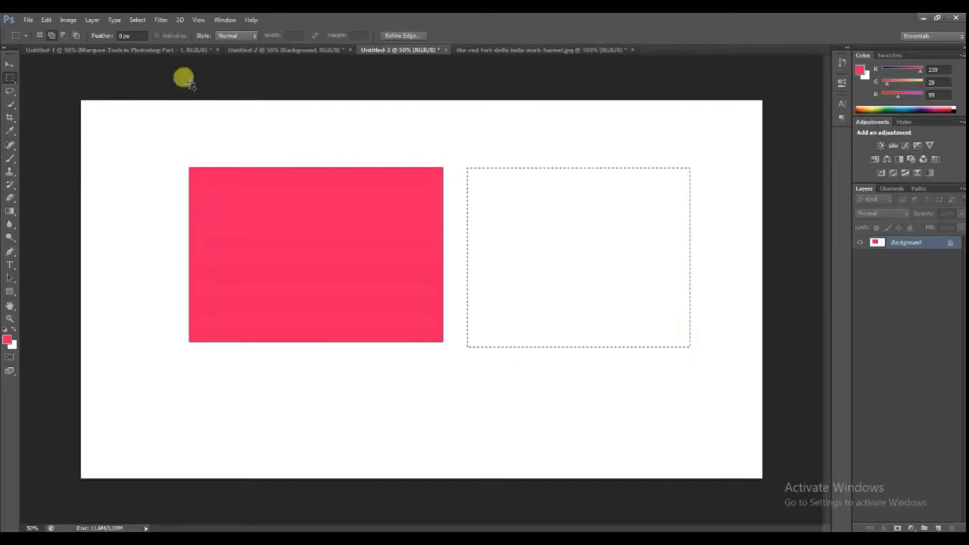
{"action": "left_click", "coordinate": [65, 35]}
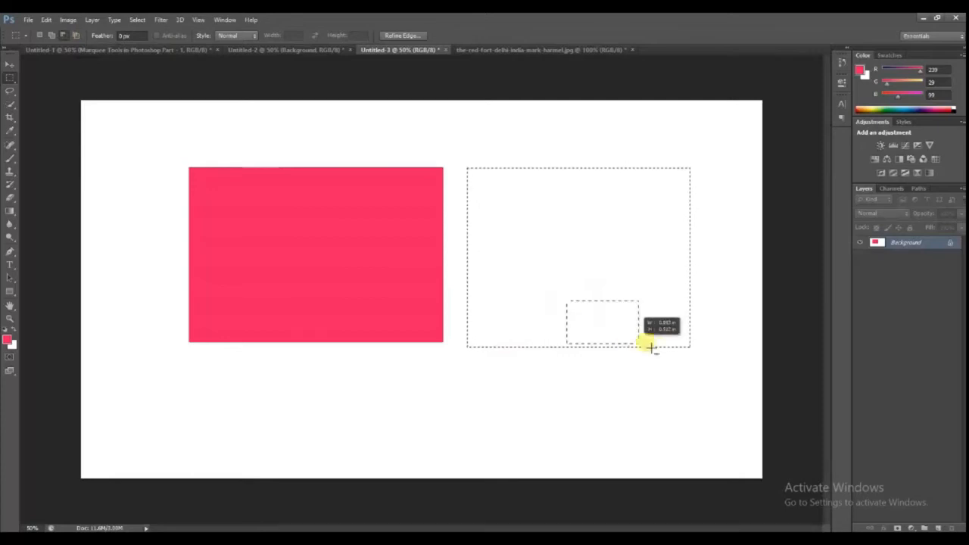
{"action": "left_click_drag", "start_coordinate": [650, 346], "coordinate": [689, 344]}
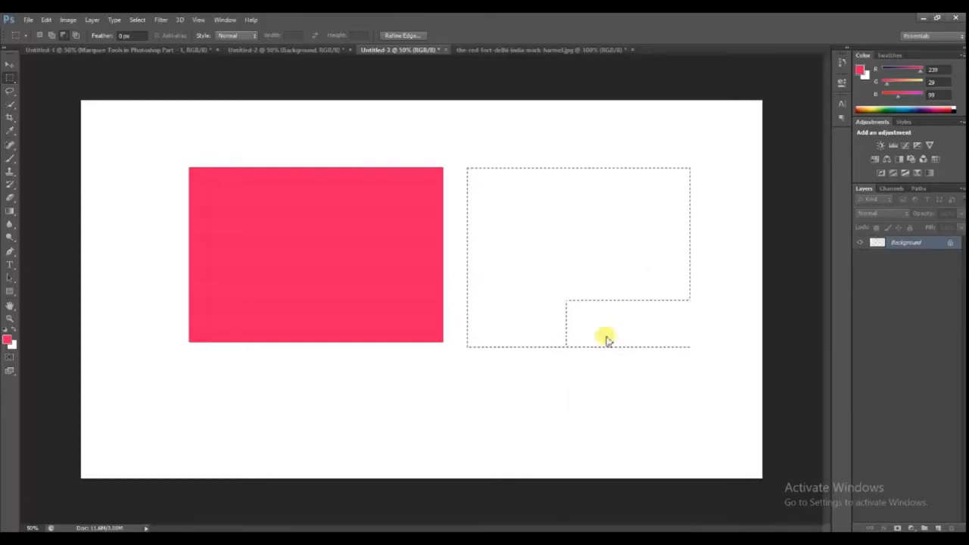
{"action": "key", "text": "alt+BackSpace"}
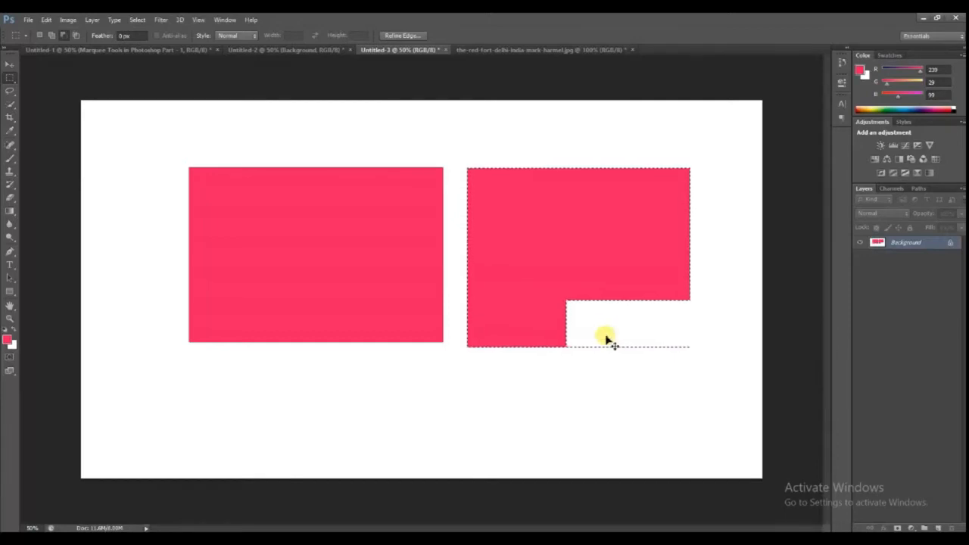
{"action": "key", "text": "ctrl+d"}
Step: Undo the fill, the corner subtraction and the rectangular selection it was cut from
{"action": "key", "text": "ctrl+alt+z"}
{"action": "key", "text": "ctrl+alt+z"}
{"action": "key", "text": "ctrl+alt+z"}
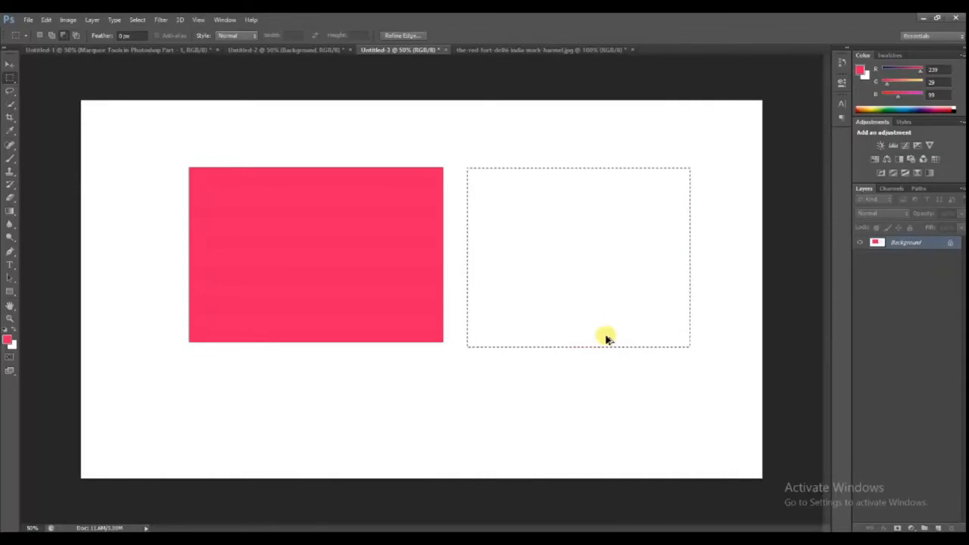
{"action": "key", "text": "ctrl+alt+z"}
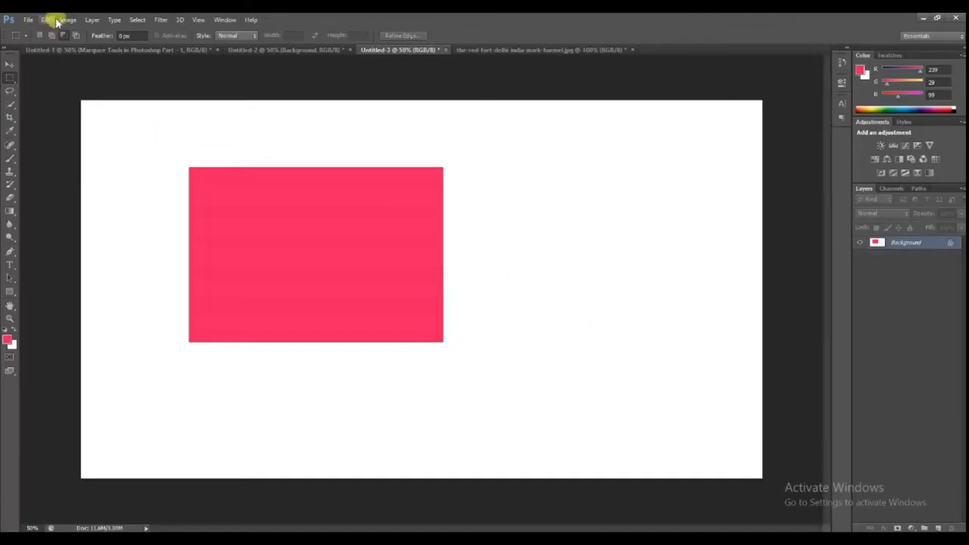
Step: Intersect two overlapping rectangular selections right of the large rectangle, fill the overlap with the foreground colour and deselect
{"action": "left_click", "coordinate": [76, 36]}
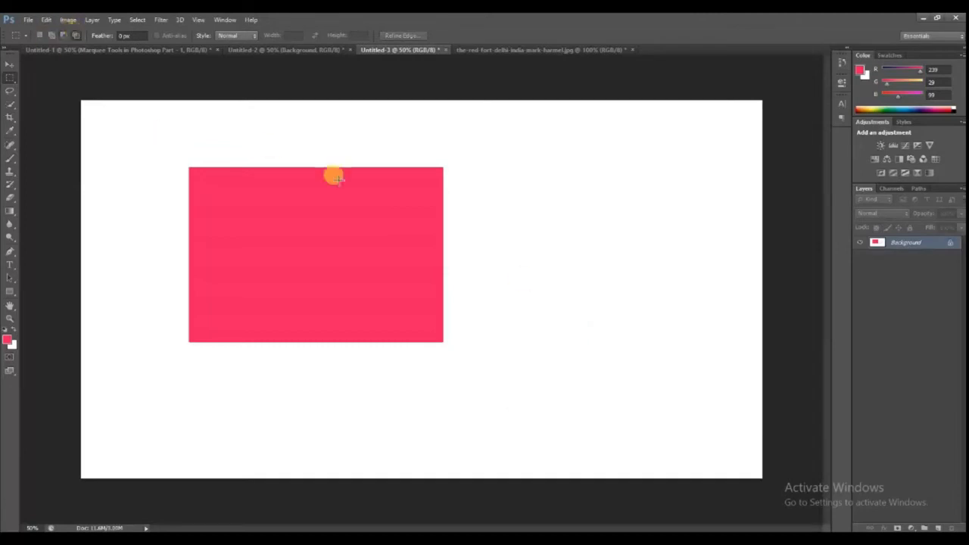
{"action": "left_click_drag", "start_coordinate": [487, 168], "coordinate": [605, 341]}
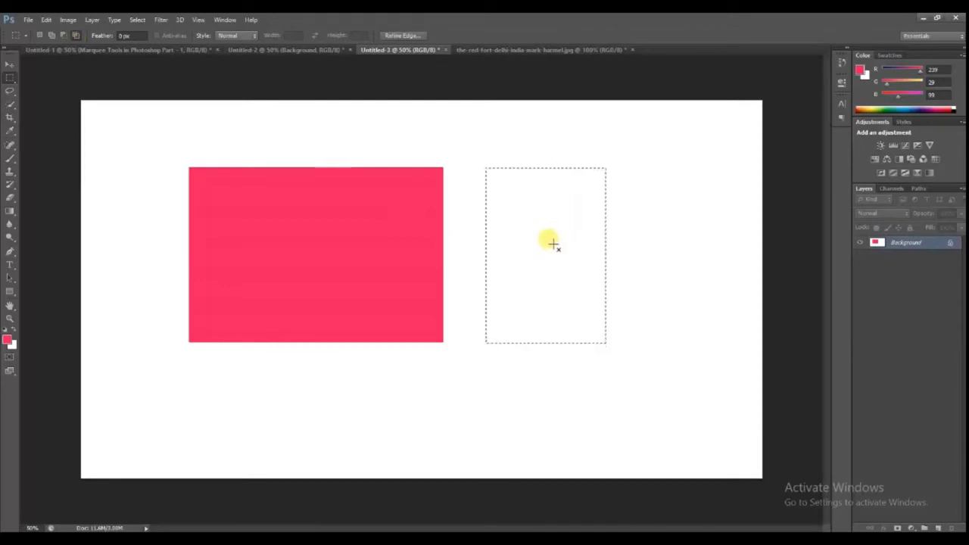
{"action": "left_click_drag", "start_coordinate": [553, 244], "coordinate": [606, 345]}
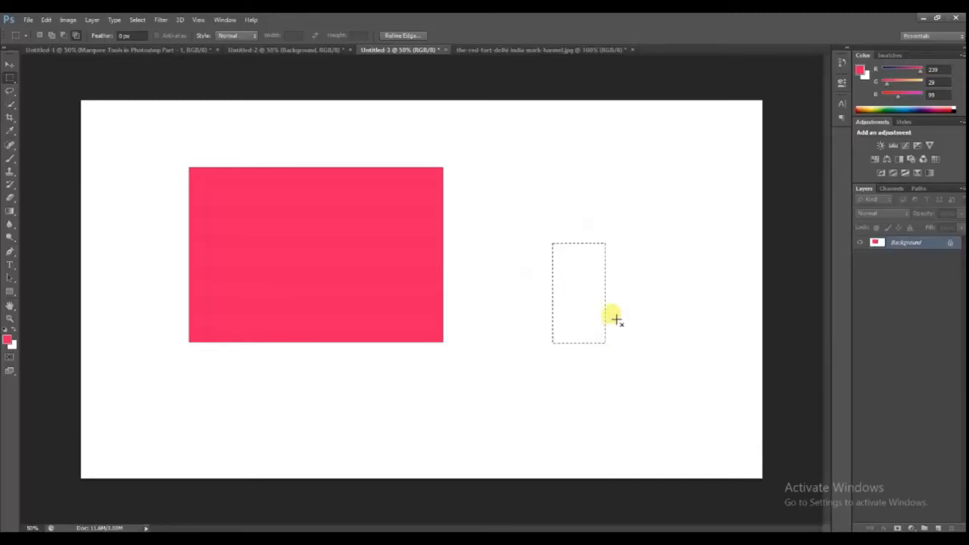
{"action": "key", "text": "alt+BackSpace"}
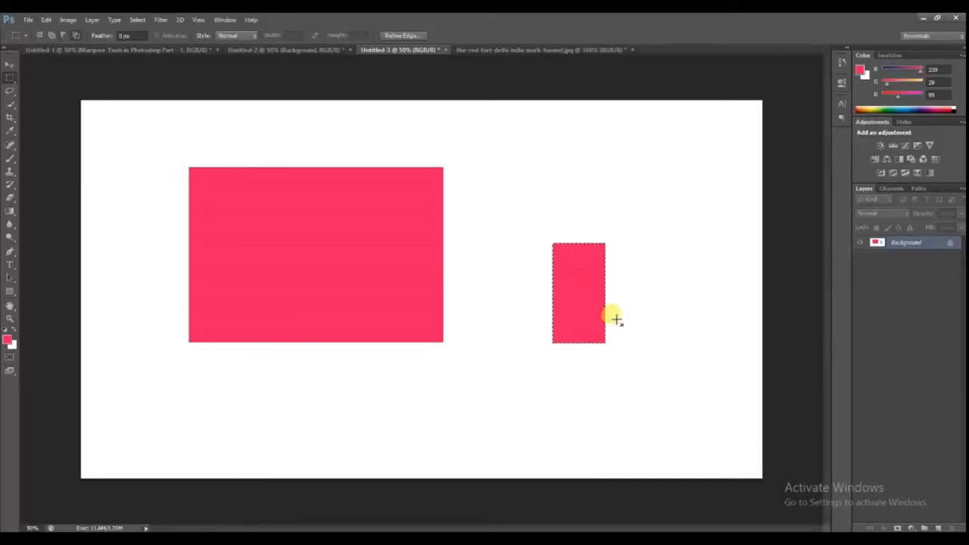
{"action": "left_click", "coordinate": [616, 320]}
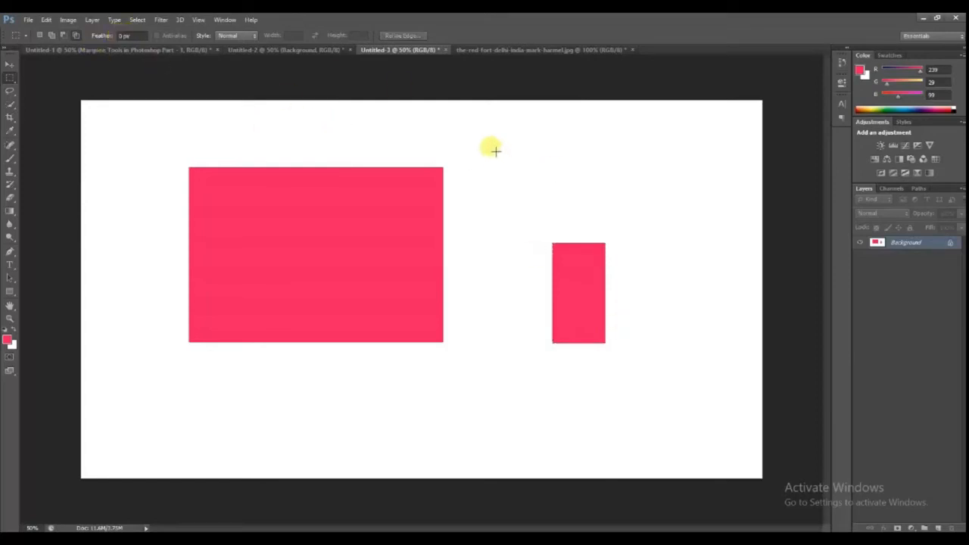
Step: Compare a plain rectangular selection above the small filled rectangle with one drawn using a 10 px feather, clearing each selection
{"action": "left_click_drag", "start_coordinate": [495, 150], "coordinate": [588, 219]}
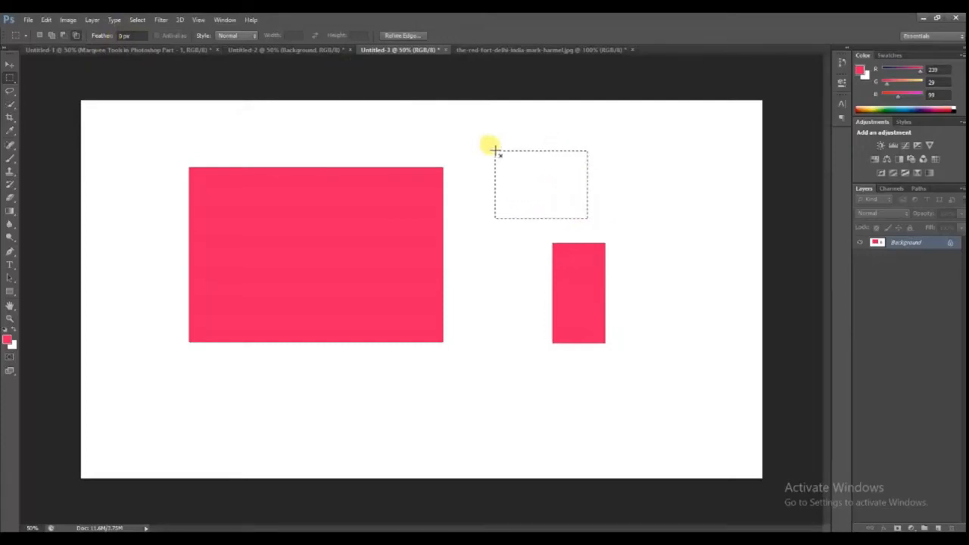
{"action": "left_click", "coordinate": [611, 139]}
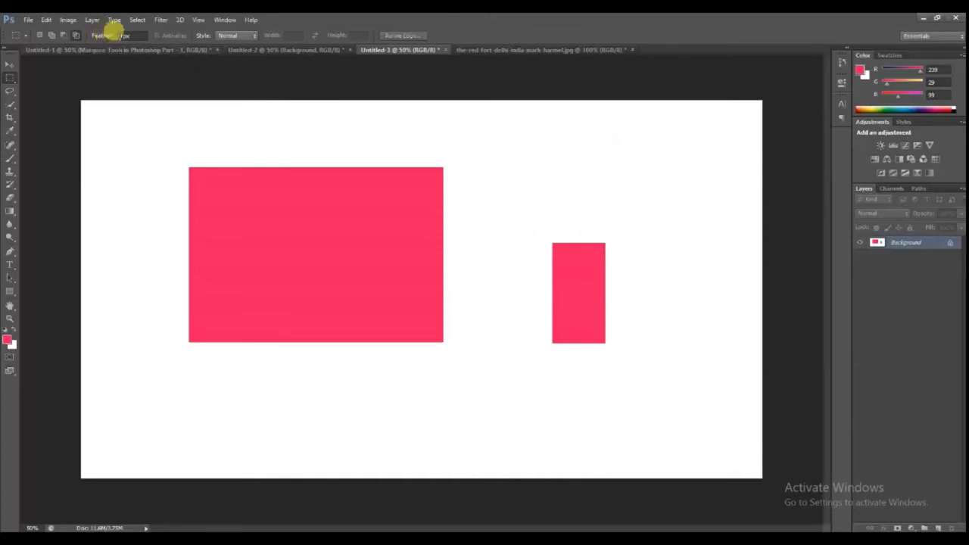
{"action": "left_click", "coordinate": [119, 35]}
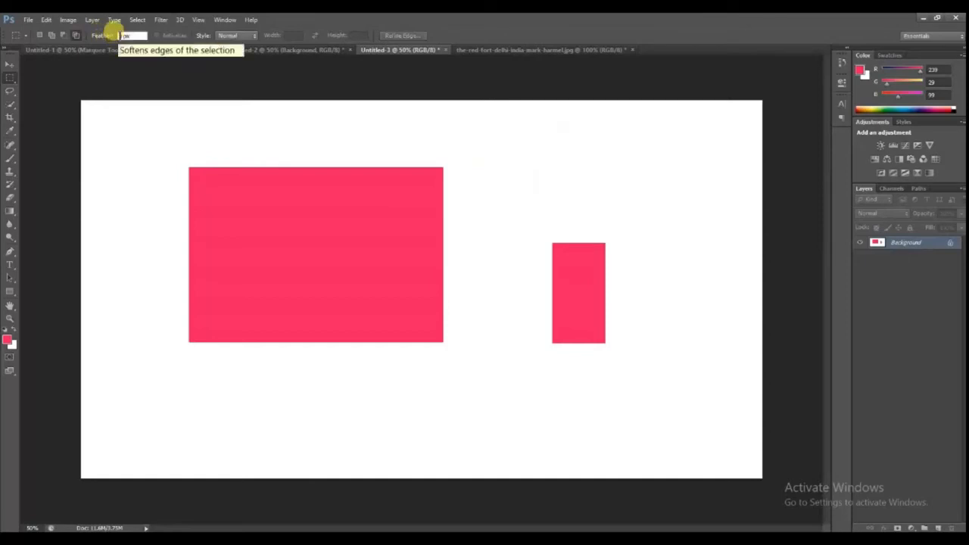
{"action": "type", "text": "2"}
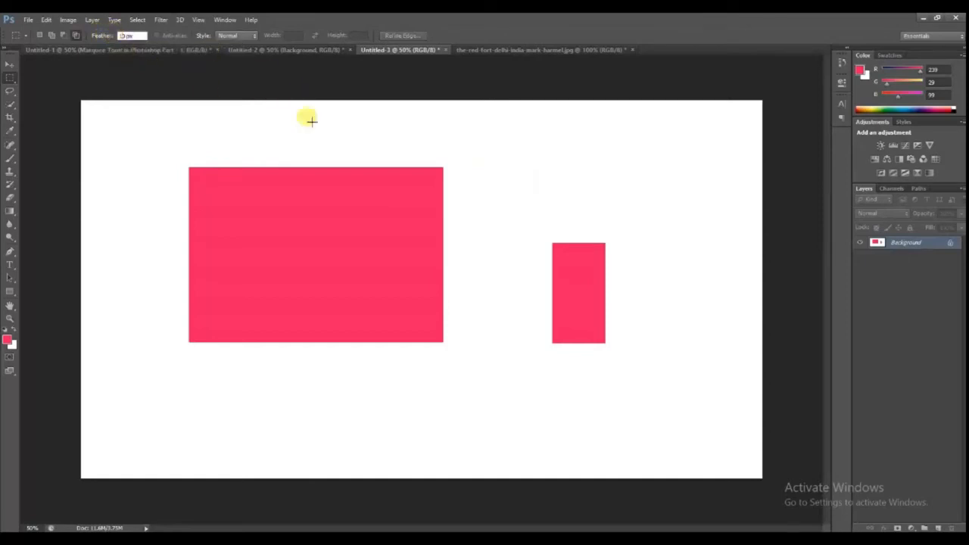
{"action": "key", "text": "Return"}
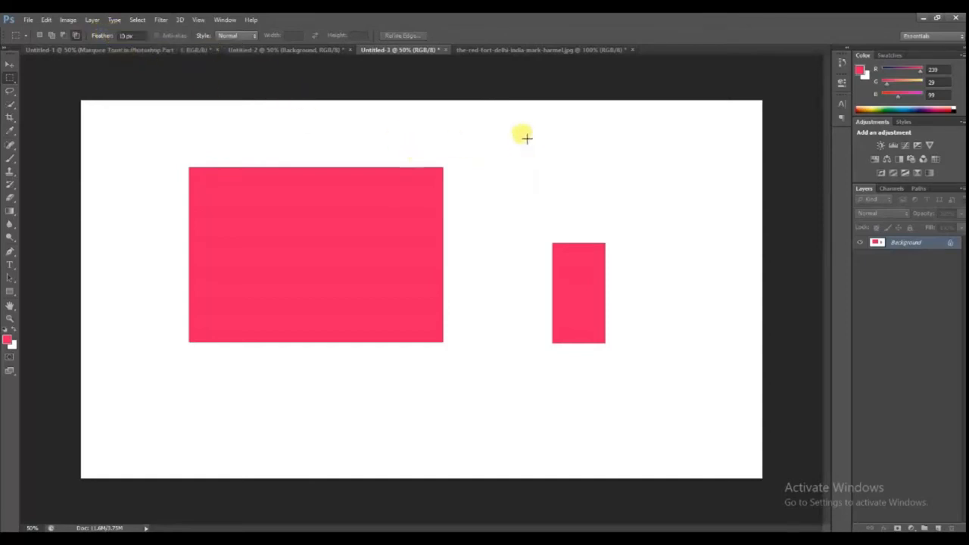
{"action": "left_click_drag", "start_coordinate": [527, 138], "coordinate": [614, 202]}
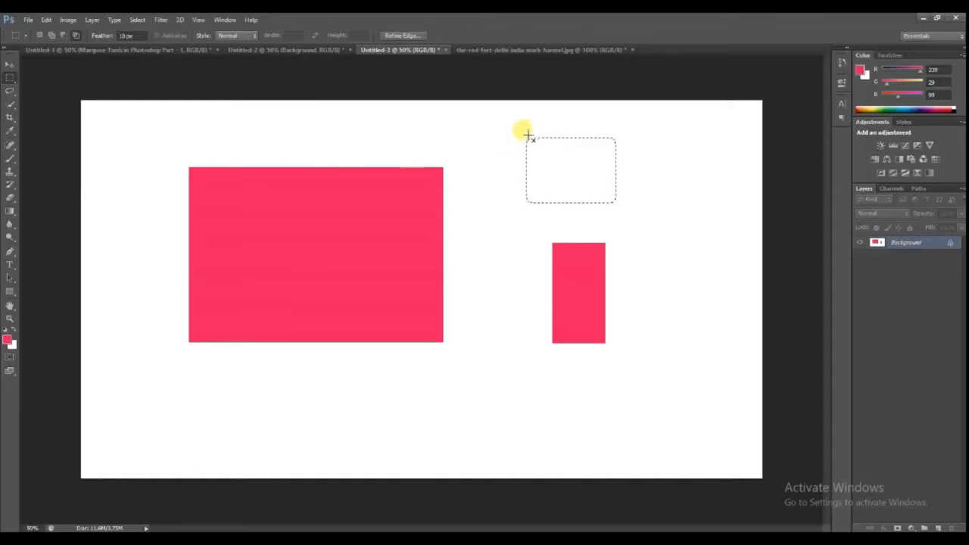
{"action": "left_click", "coordinate": [627, 215]}
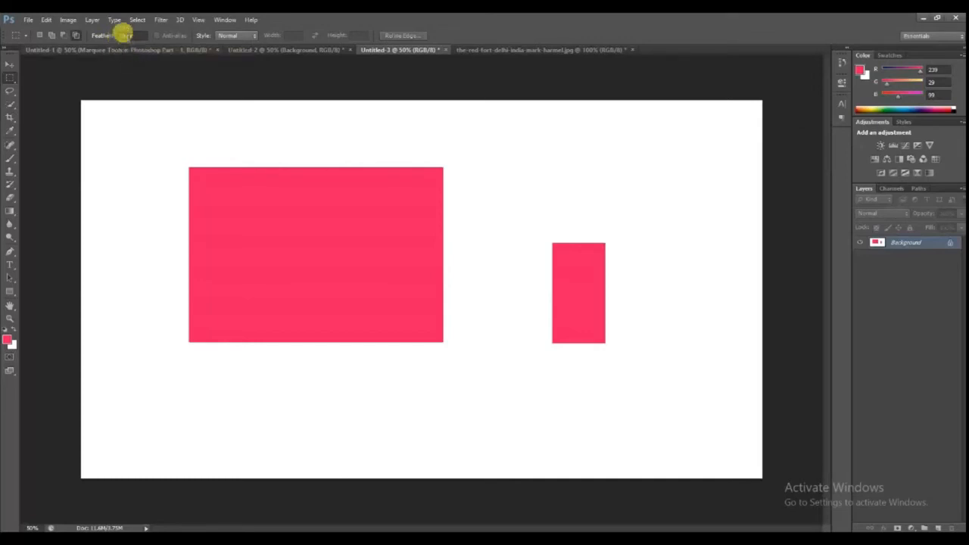
Step: Set the marquee tool's feather back to 0 px
{"action": "left_click", "coordinate": [125, 35]}
{"action": "type", "text": "10"}
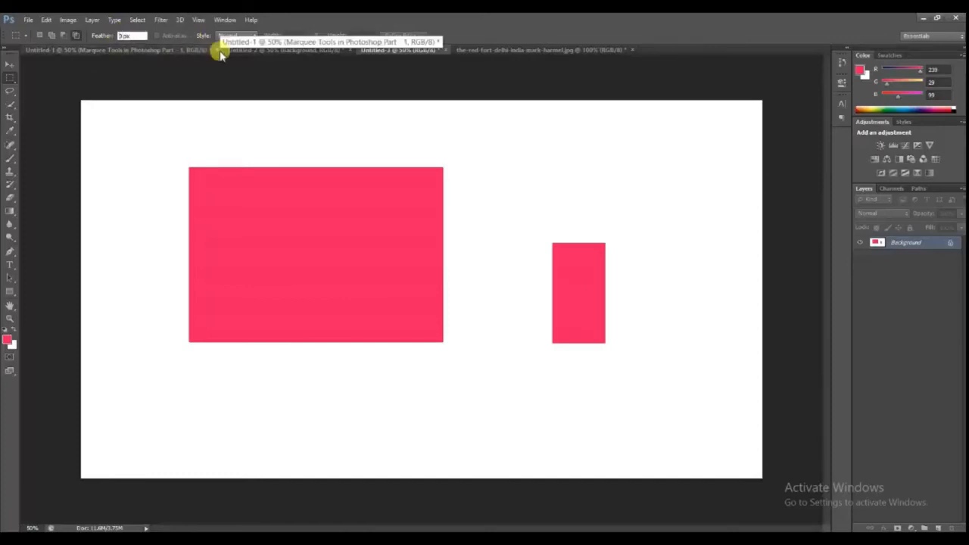
Step: Draw rectangular selections with a 30 px feather above the small filled rectangle, clearing each one
{"action": "left_click", "coordinate": [413, 174]}
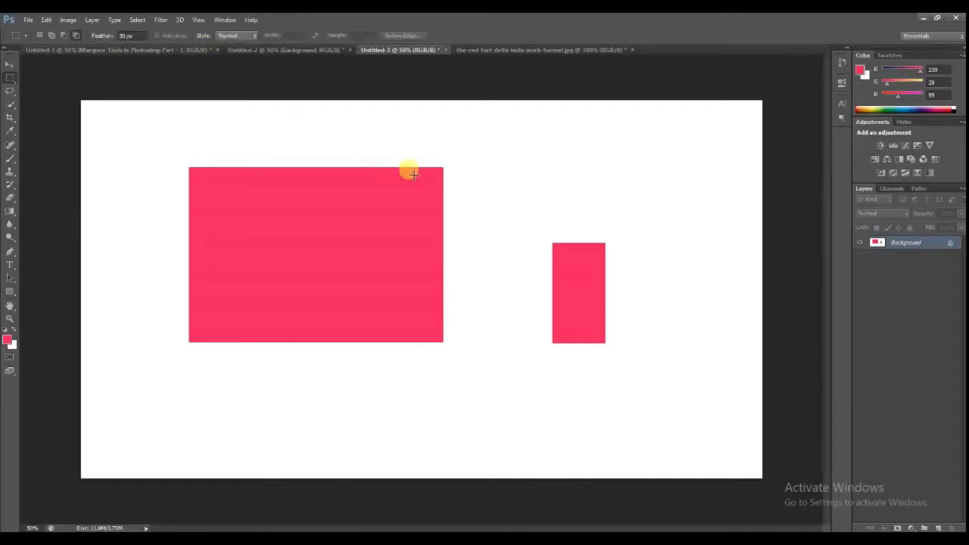
{"action": "left_click_drag", "start_coordinate": [520, 129], "coordinate": [630, 211]}
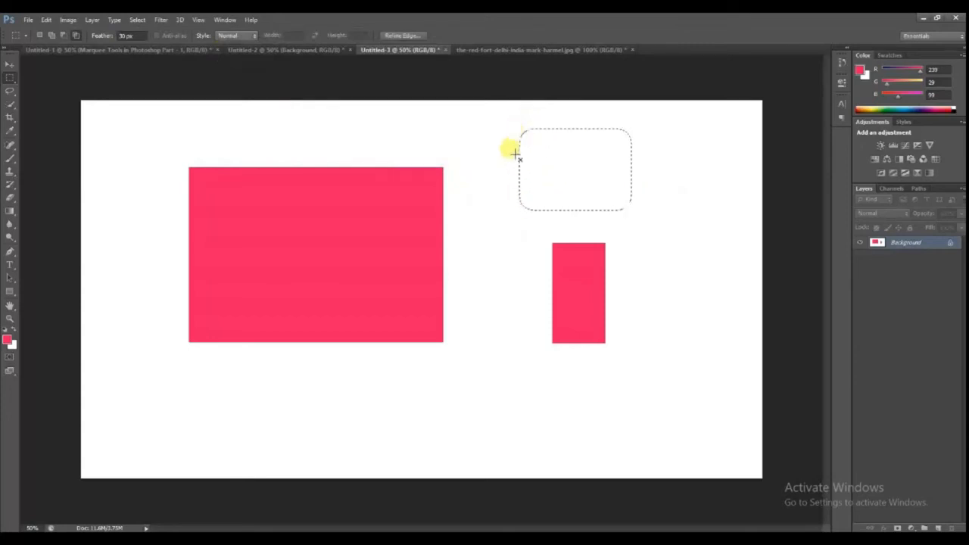
{"action": "left_click", "coordinate": [642, 212]}
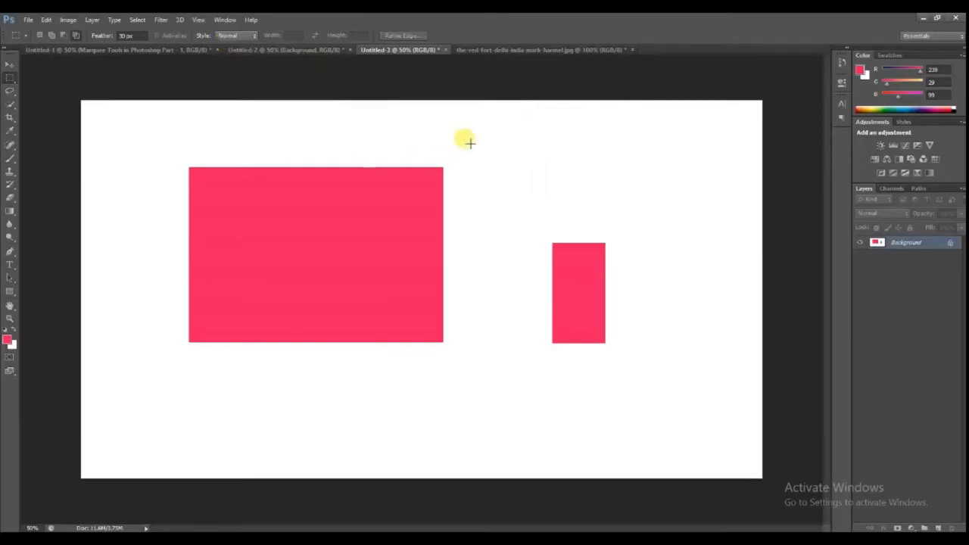
{"action": "left_click_drag", "start_coordinate": [471, 143], "coordinate": [643, 189]}
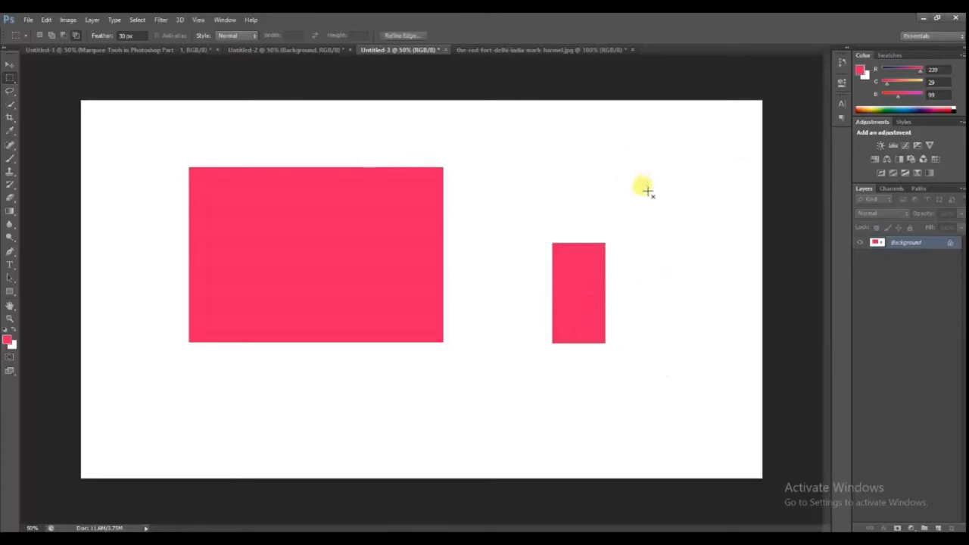
{"action": "left_click", "coordinate": [681, 210]}
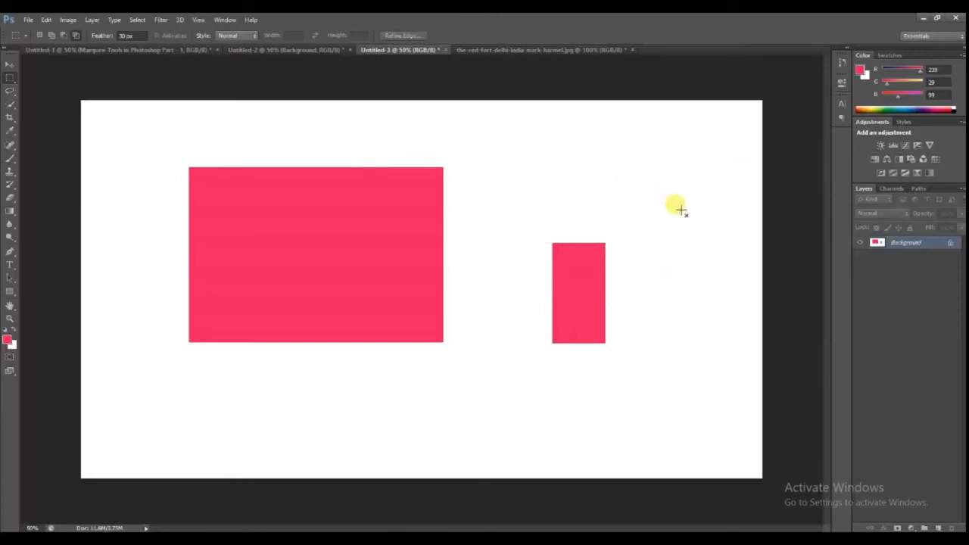
Step: Set the marquee style to Fixed Ratio with width 6 and height 2, and draw a selection above the small filled rectangle
{"action": "left_click", "coordinate": [226, 37]}
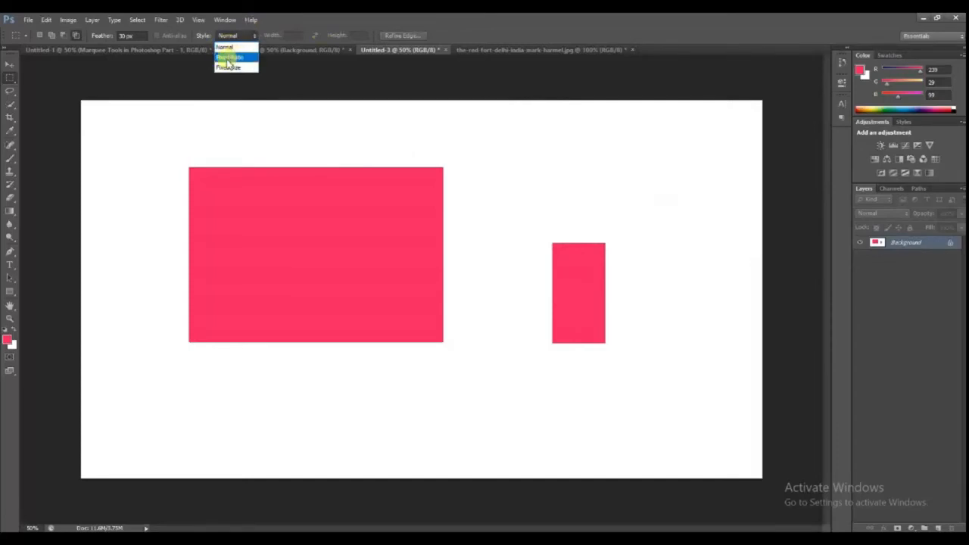
{"action": "left_click", "coordinate": [227, 58]}
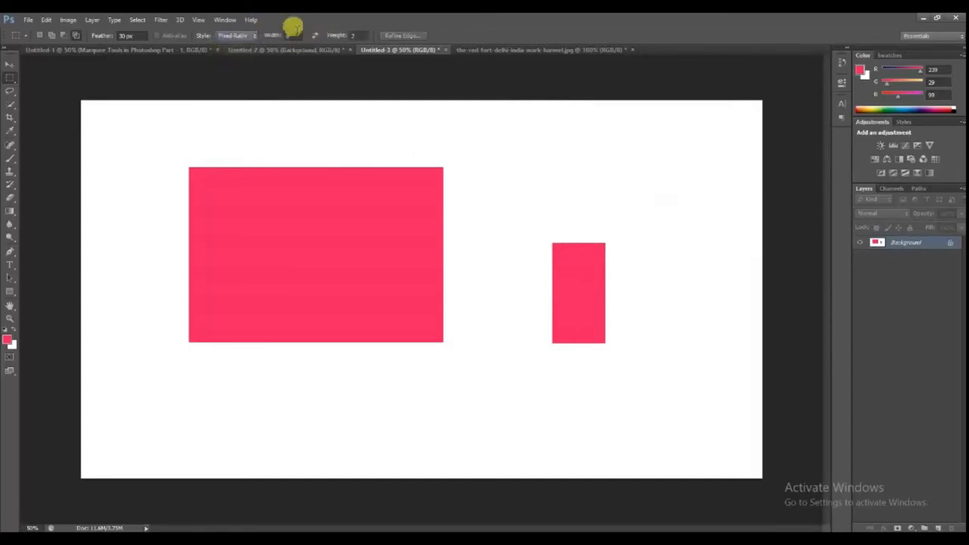
{"action": "left_click", "coordinate": [292, 36]}
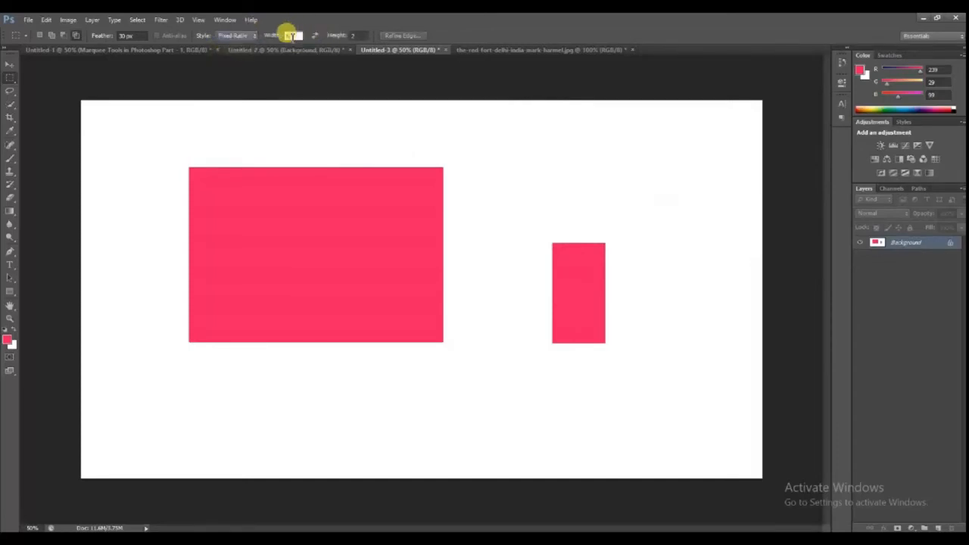
{"action": "left_click", "coordinate": [359, 36]}
{"action": "type", "text": "2"}
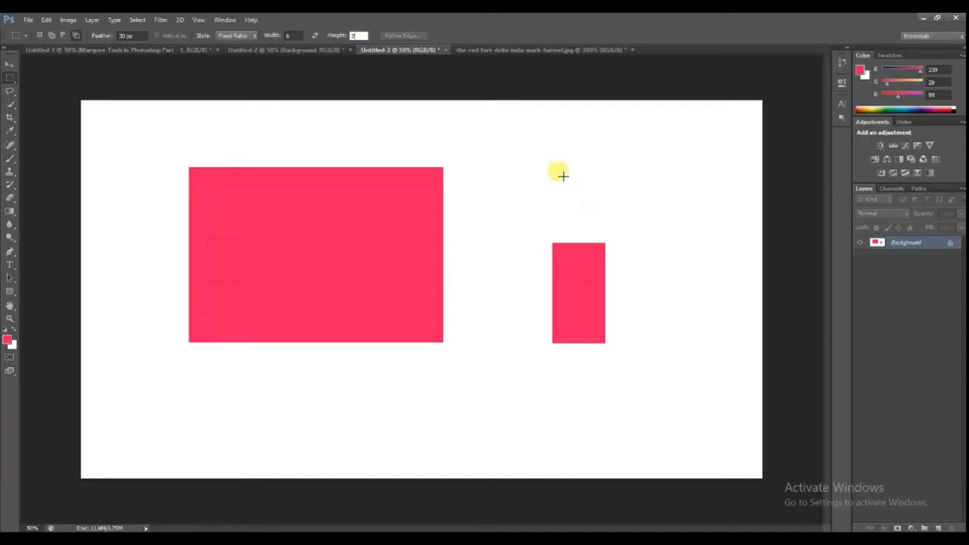
{"action": "left_click_drag", "start_coordinate": [493, 146], "coordinate": [710, 293]}
{"action": "mouse_move", "coordinate": [616, 330]}
{"action": "left_mouse_down"}
{"action": "mouse_move", "coordinate": [692, 341]}
{"action": "mouse_move", "coordinate": [534, 329]}
{"action": "mouse_move", "coordinate": [619, 336]}
{"action": "left_mouse_up"}
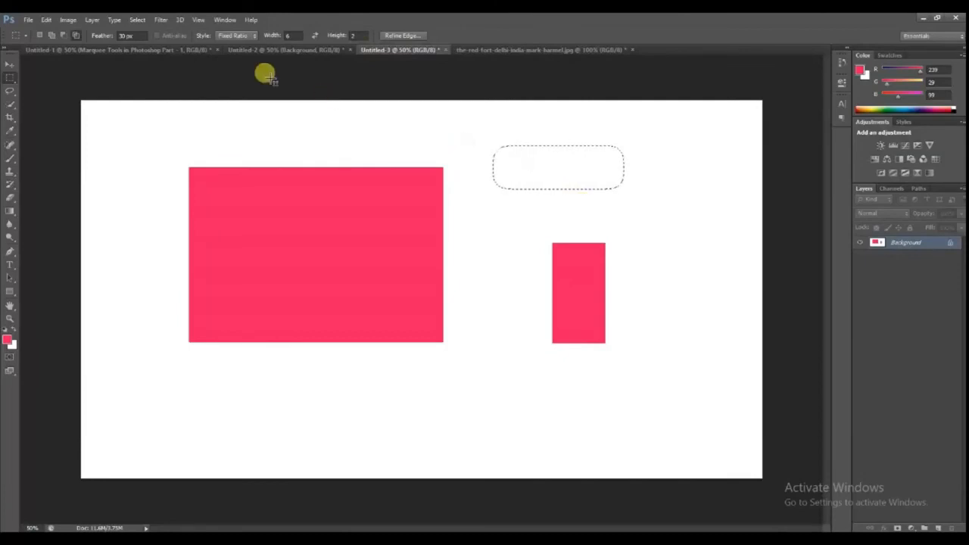
Step: Switch the marquee style to Fixed Size and try to place 100 × 50 px selections around the area above the small rectangle
{"action": "left_click", "coordinate": [241, 36]}
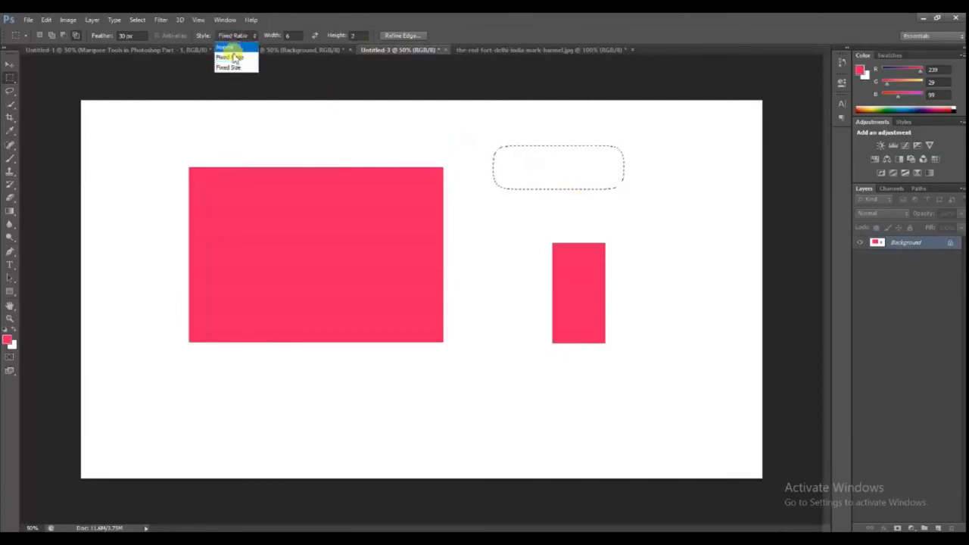
{"action": "left_click", "coordinate": [235, 68]}
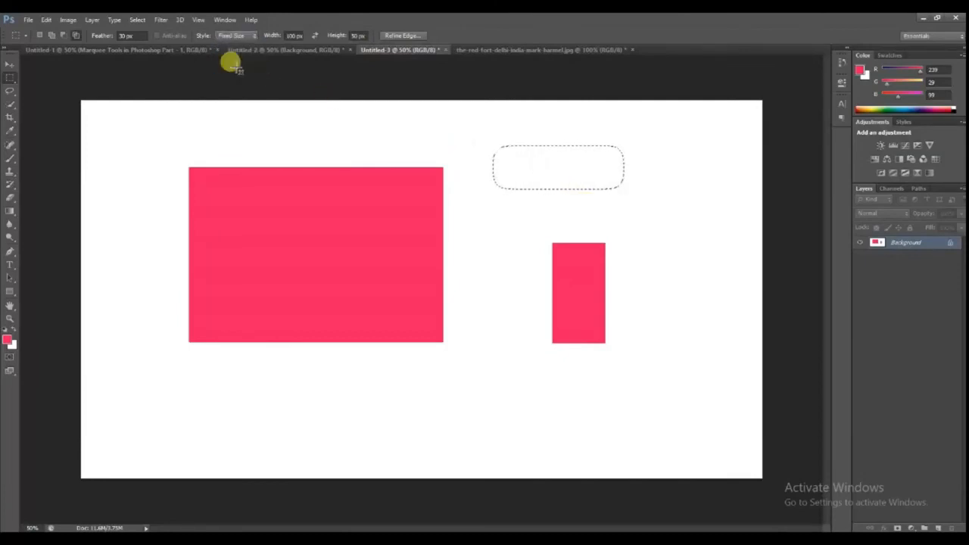
{"action": "left_click", "coordinate": [639, 227]}
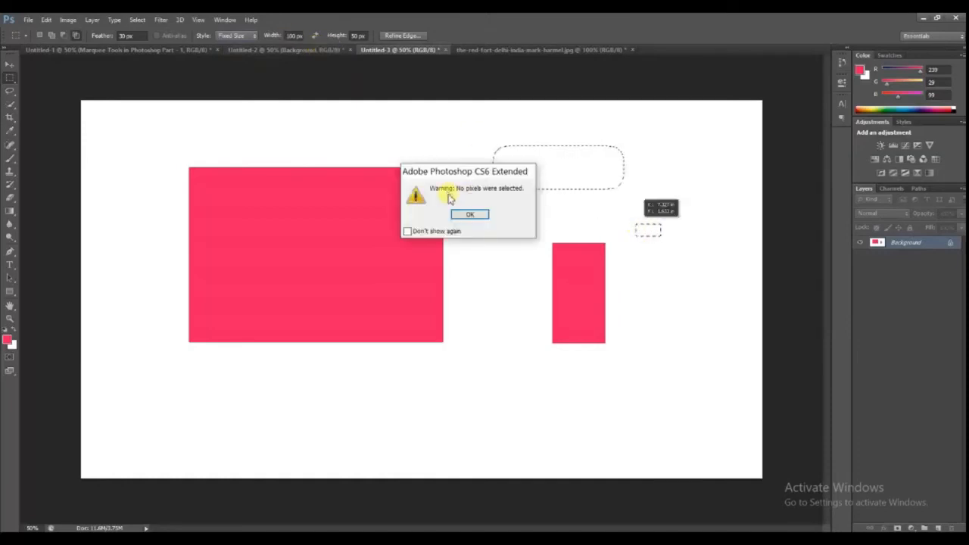
{"action": "left_click", "coordinate": [477, 214]}
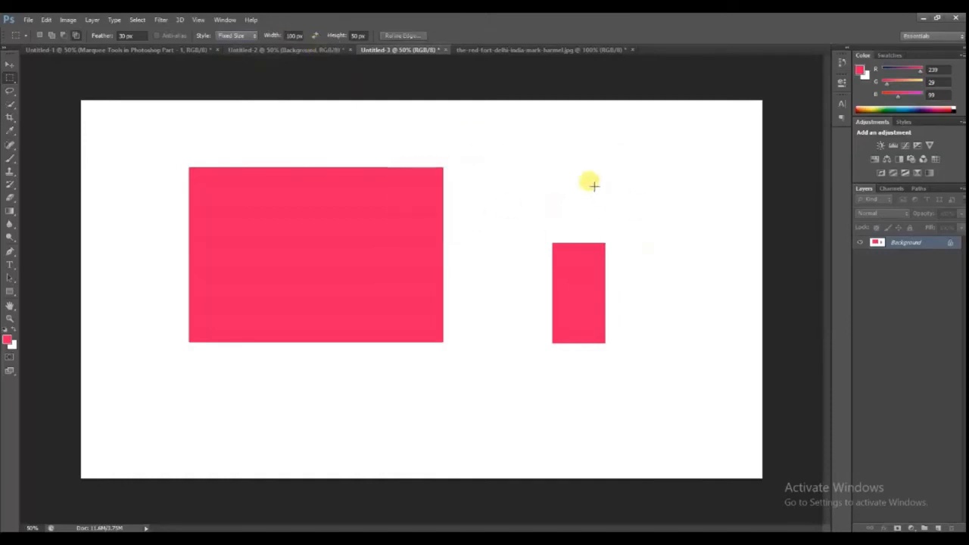
{"action": "left_click", "coordinate": [594, 191]}
{"action": "left_click", "coordinate": [563, 132]}
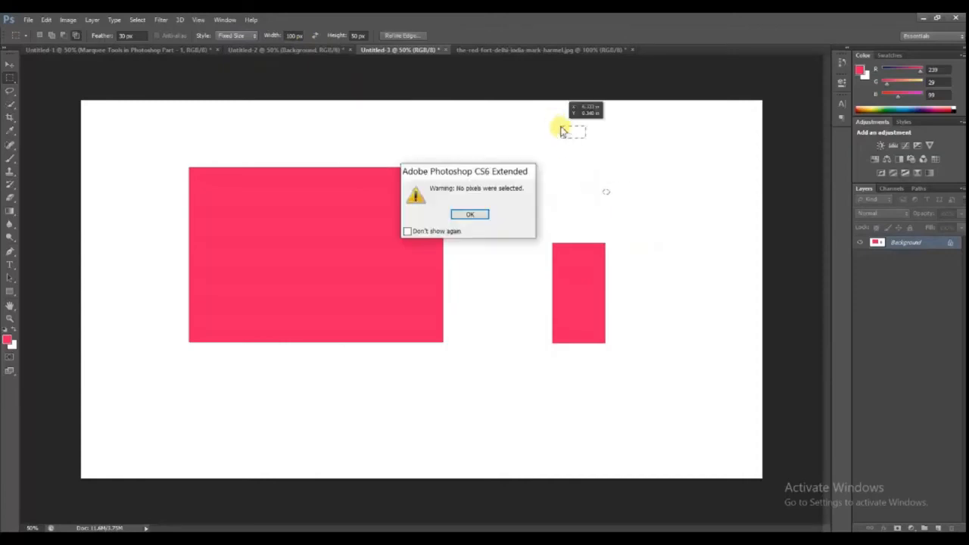
{"action": "left_click", "coordinate": [480, 214]}
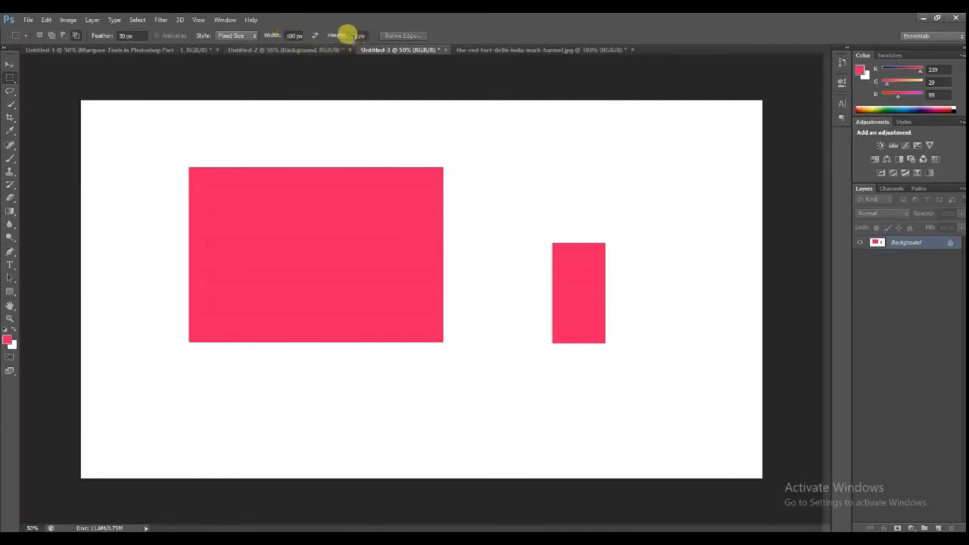
Step: Set the marquee's feather to 0 px and its fixed size to 1000 px wide by 500 px high
{"action": "left_click", "coordinate": [123, 36]}
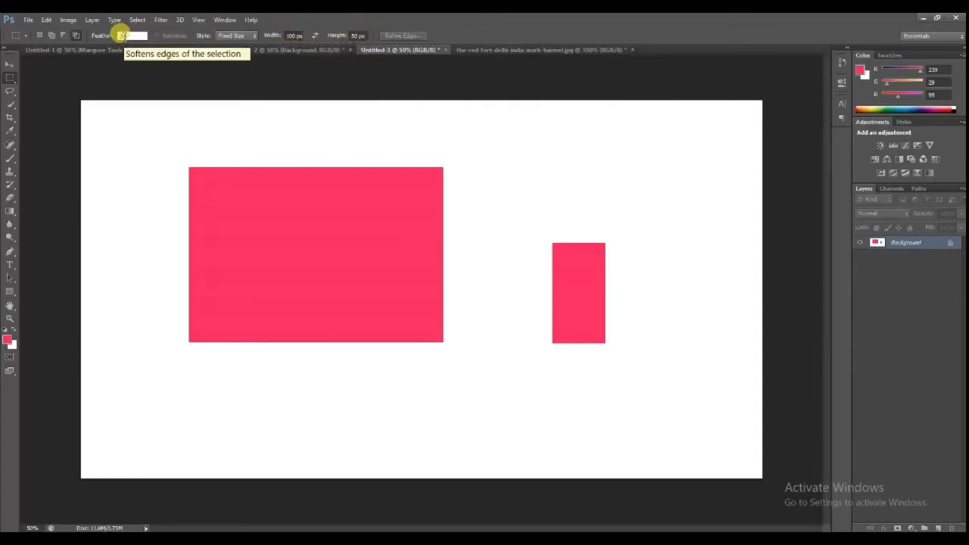
{"action": "key", "text": "Return"}
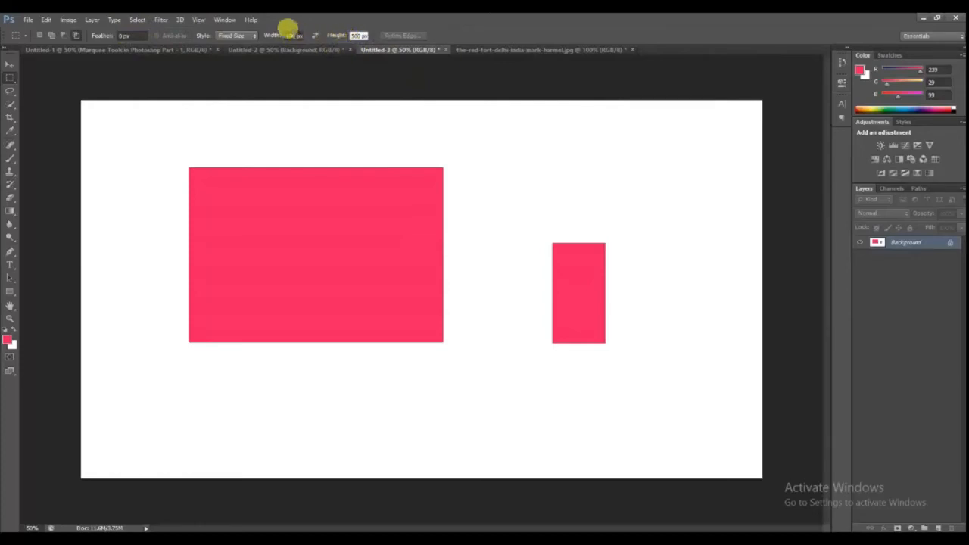
{"action": "left_click", "coordinate": [291, 35]}
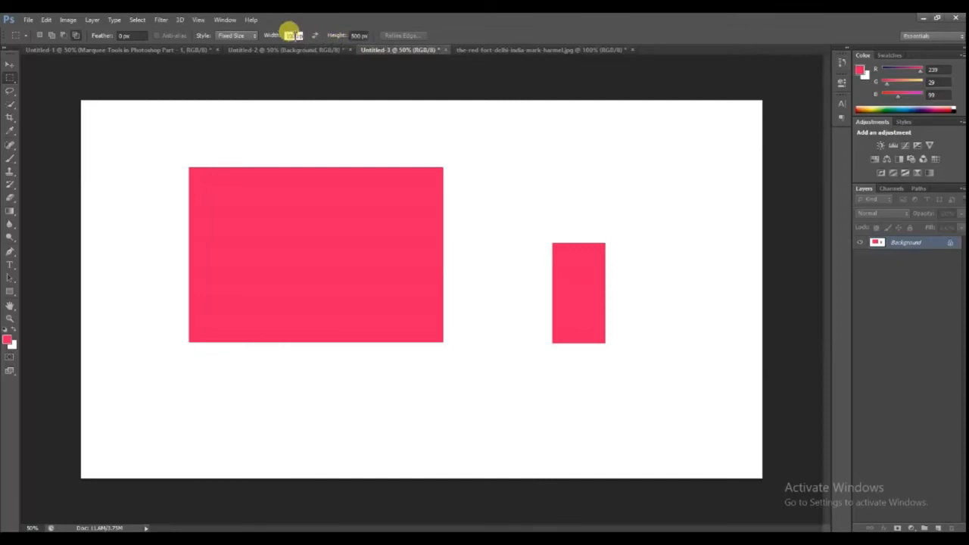
{"action": "type", "text": "1000 p"}
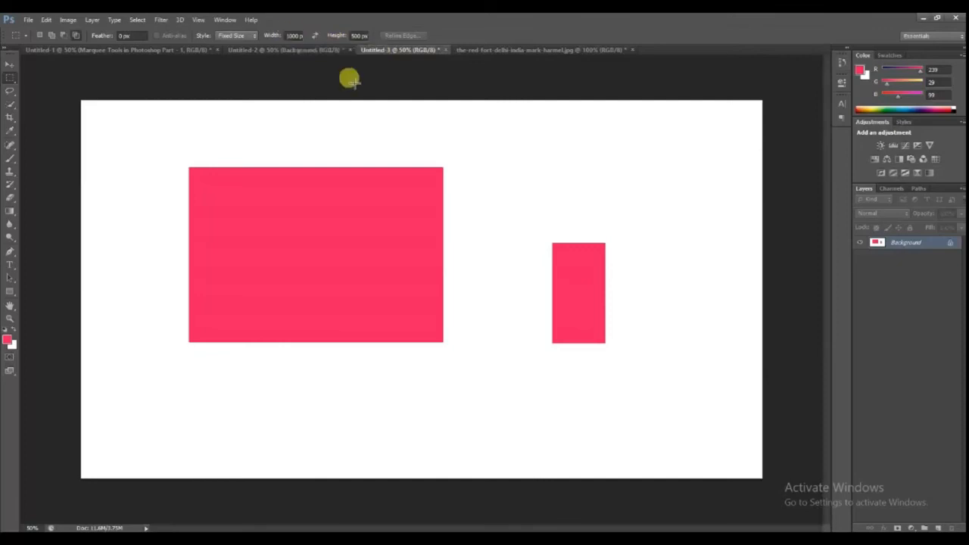
Step: Place fixed-size selections over the area right of the large rectangle and intersect them with further ones of the same size
{"action": "left_click", "coordinate": [508, 147]}
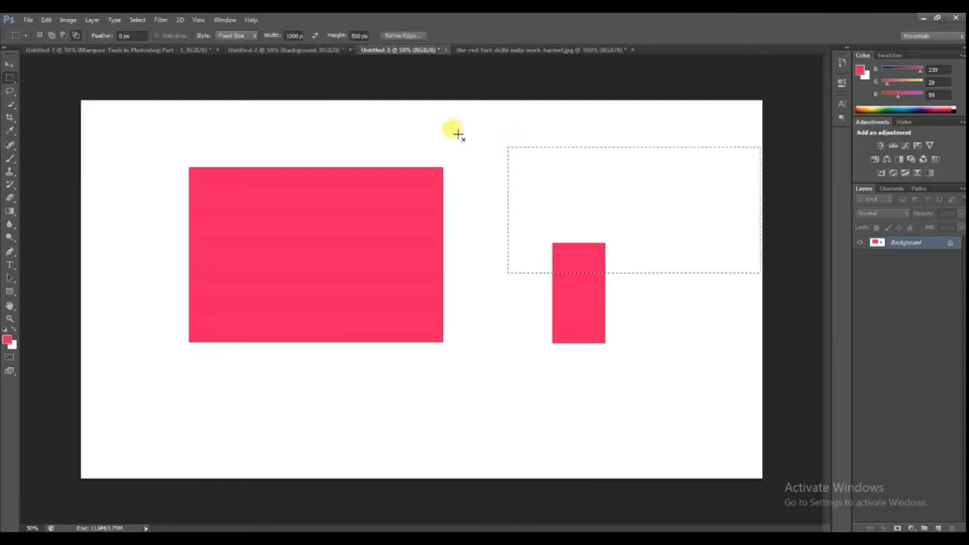
{"action": "left_click", "coordinate": [421, 134], "text": "alt+shift"}
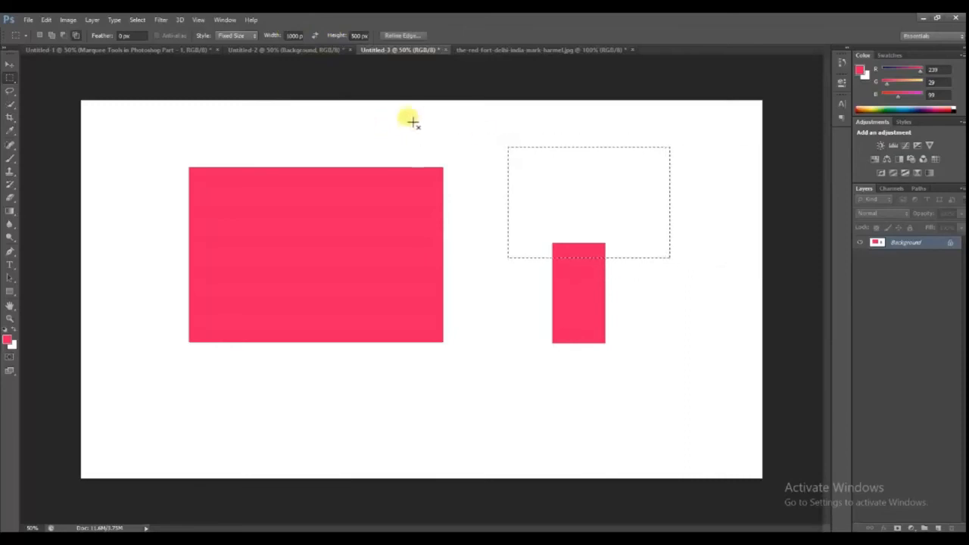
{"action": "left_click", "coordinate": [493, 285], "text": "alt+shift"}
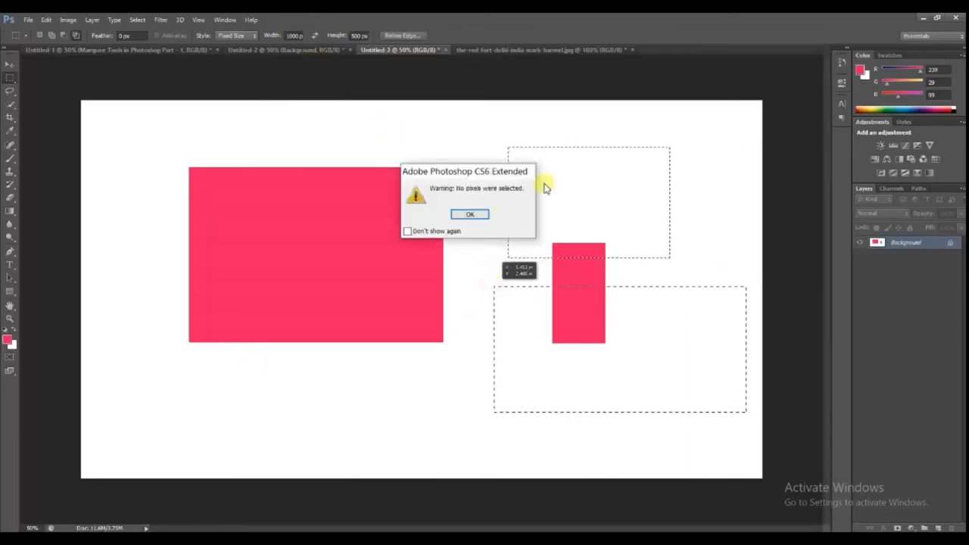
{"action": "left_click", "coordinate": [464, 215]}
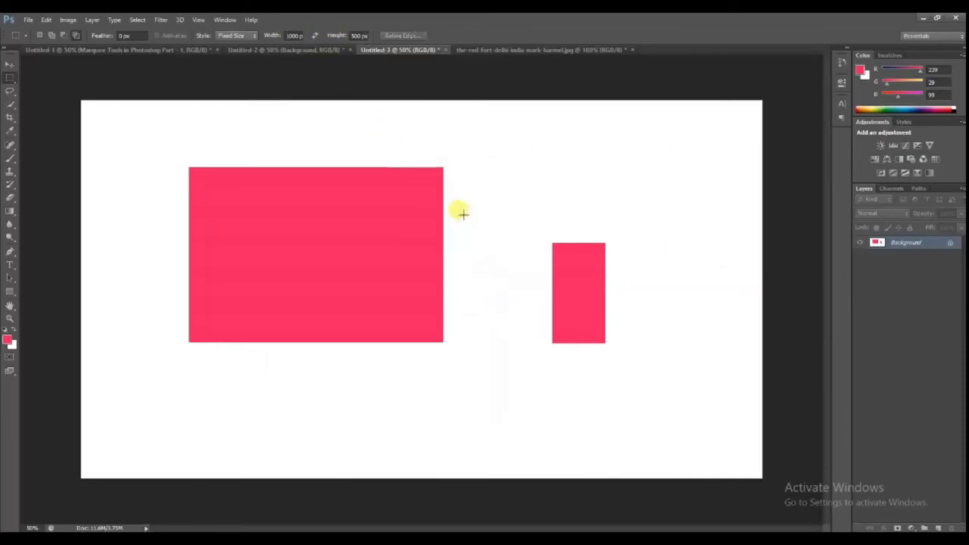
{"action": "left_click", "coordinate": [463, 165]}
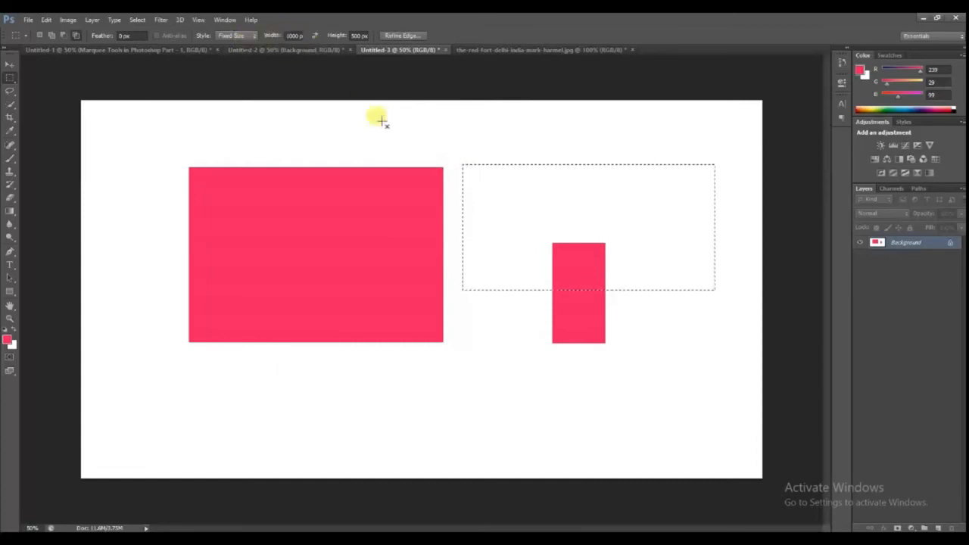
{"action": "key", "text": "ctrl+z"}
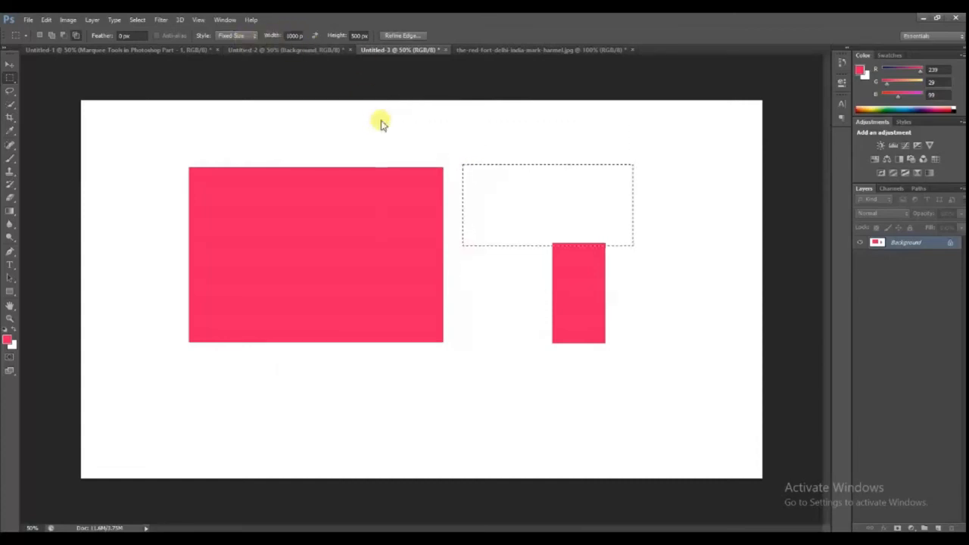
Step: Return the marquee style to Normal and clear the selection
{"action": "left_click", "coordinate": [228, 37]}
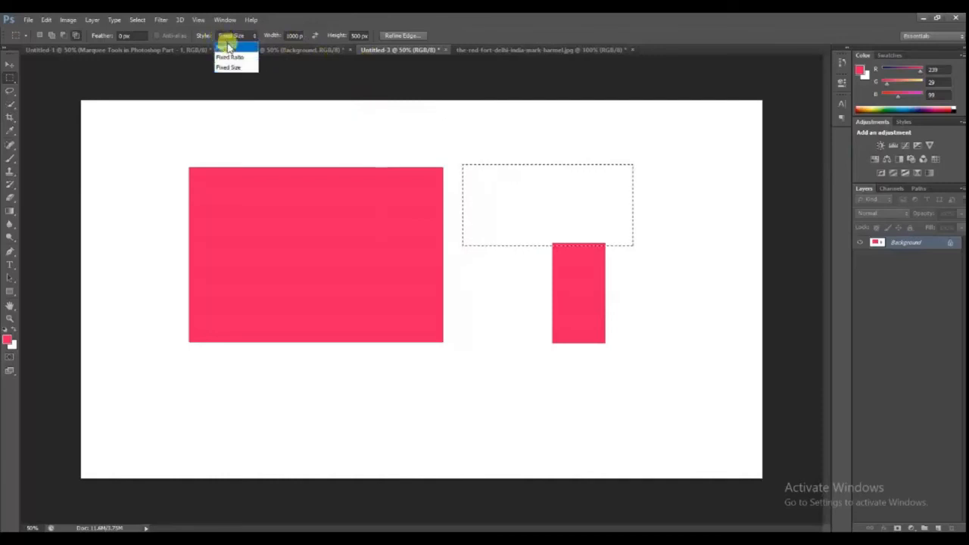
{"action": "left_click", "coordinate": [229, 47]}
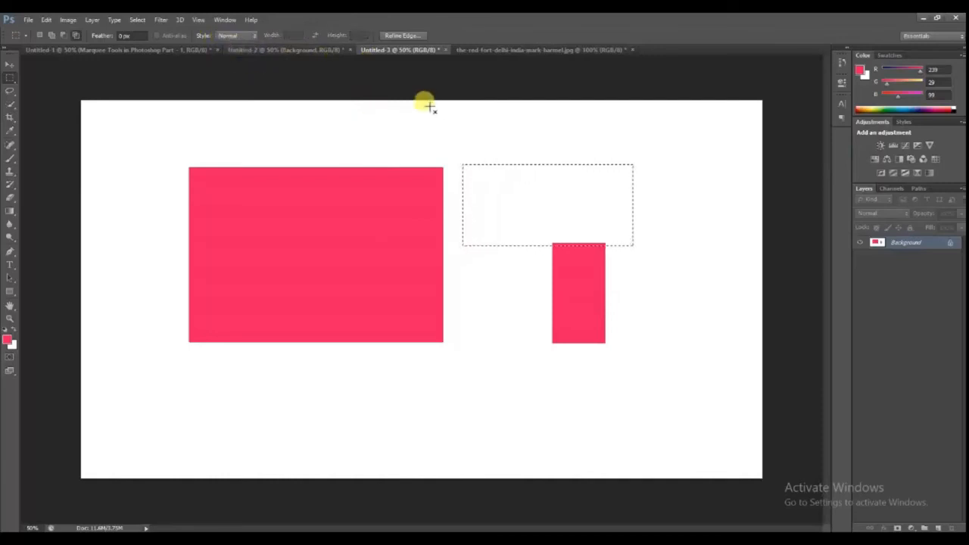
{"action": "left_click", "coordinate": [349, 113]}
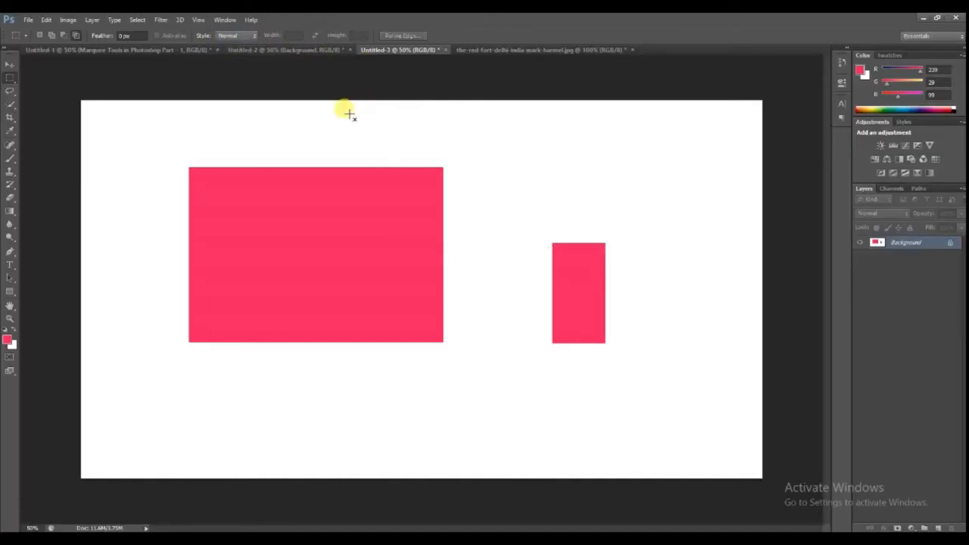
Step: In the Red Fort image, copy the sky and fort above the front wall to a new layer and shift it slightly down and right
{"action": "left_click", "coordinate": [488, 50]}
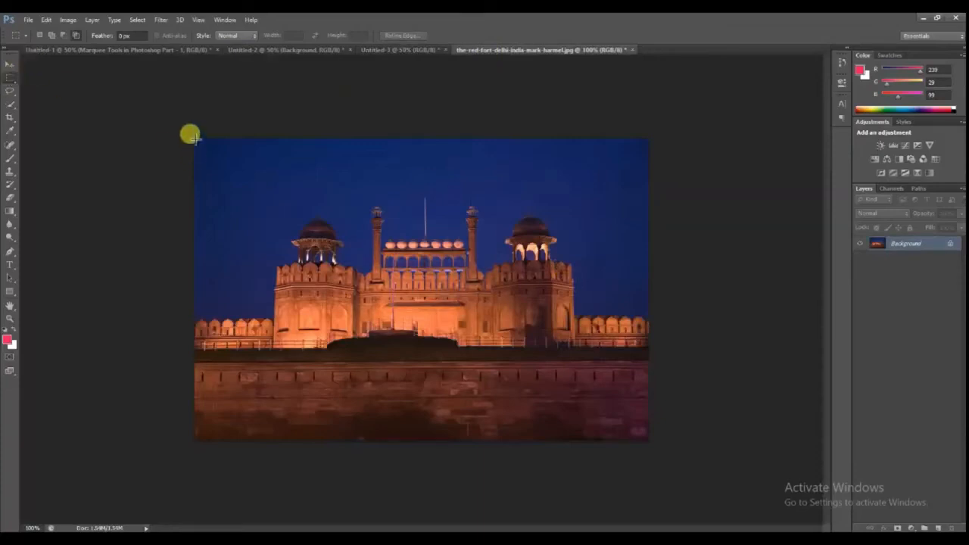
{"action": "left_click_drag", "start_coordinate": [195, 138], "coordinate": [647, 358]}
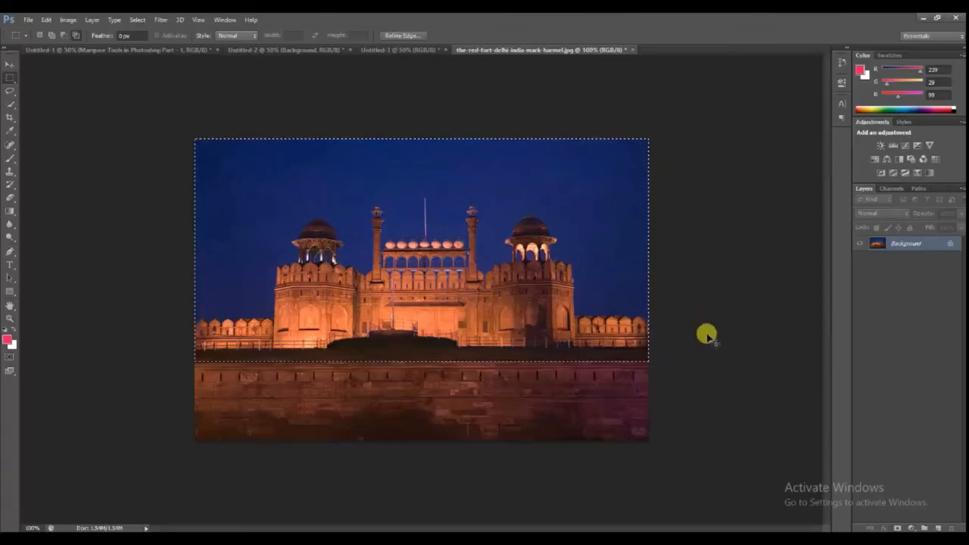
{"action": "key", "text": "ctrl+j"}
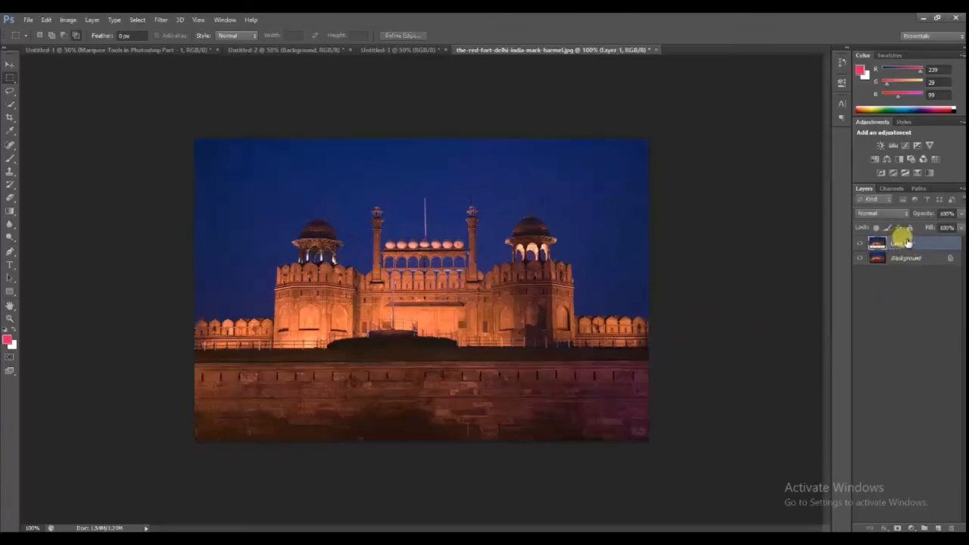
{"action": "left_click", "coordinate": [9, 64]}
{"action": "mouse_move", "coordinate": [374, 198]}
{"action": "left_mouse_down"}
{"action": "mouse_move", "coordinate": [351, 277]}
{"action": "mouse_move", "coordinate": [378, 245]}
{"action": "mouse_move", "coordinate": [371, 210]}
{"action": "mouse_move", "coordinate": [375, 298]}
{"action": "mouse_move", "coordinate": [349, 220]}
{"action": "mouse_move", "coordinate": [377, 217]}
{"action": "mouse_move", "coordinate": [379, 226]}
{"action": "mouse_move", "coordinate": [392, 208]}
{"action": "mouse_move", "coordinate": [381, 200]}
{"action": "left_mouse_up"}
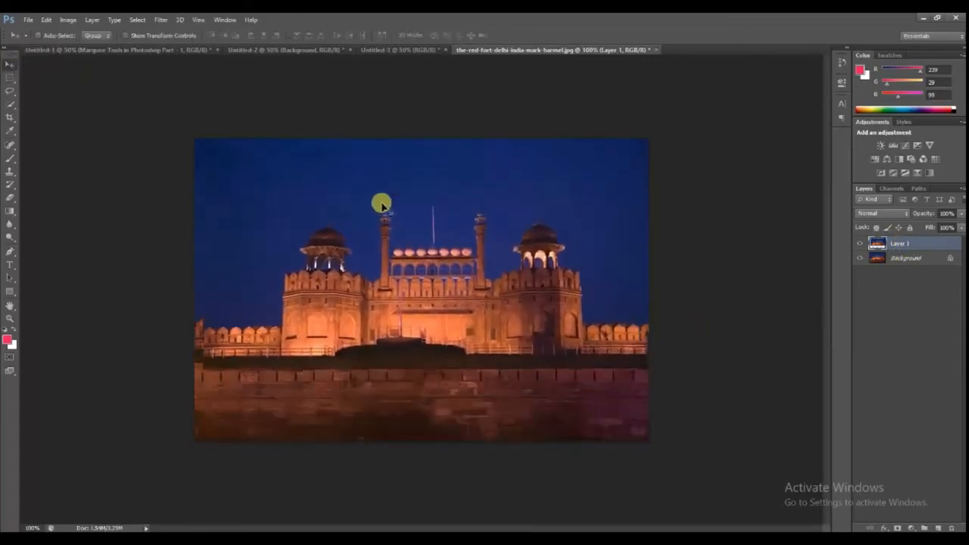
Step: Switch to the Untitled-3 document and step backward and forward through its history to the small intersected selection before its fill
{"action": "left_click", "coordinate": [394, 50]}
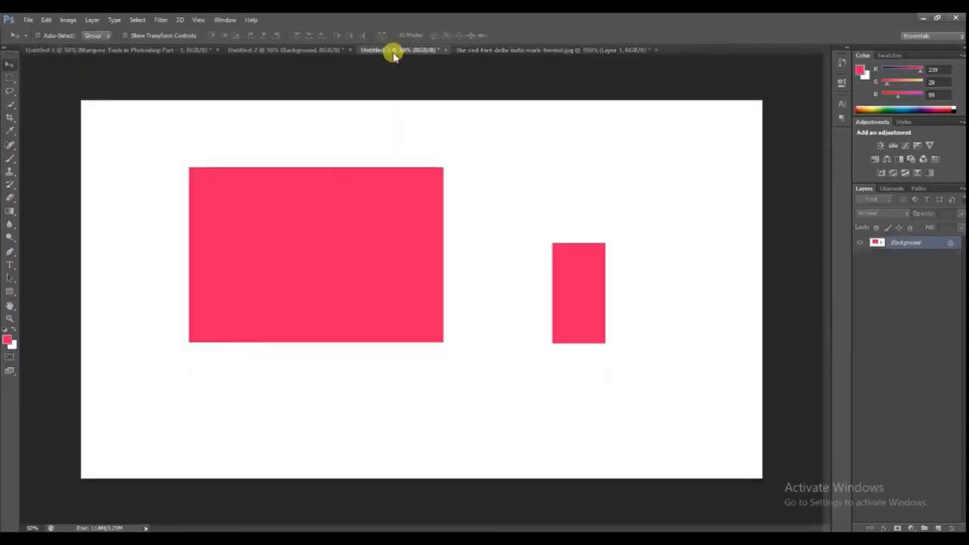
{"action": "key", "text": "ctrl+alt+z"}
{"action": "key", "text": "ctrl+alt+z"}
{"action": "key", "text": "ctrl+alt+z"}
{"action": "key", "text": "ctrl+alt+z"}
{"action": "key", "text": "ctrl+alt+z"}
{"action": "key", "text": "ctrl+alt+z"}
{"action": "key", "text": "ctrl+shift+z"}
{"action": "key", "text": "ctrl+shift+z"}
{"action": "key", "text": "ctrl+shift+z"}
{"action": "key", "text": "ctrl+shift+z"}
{"action": "key", "text": "ctrl+shift+z"}
{"action": "key", "text": "ctrl+shift+z"}
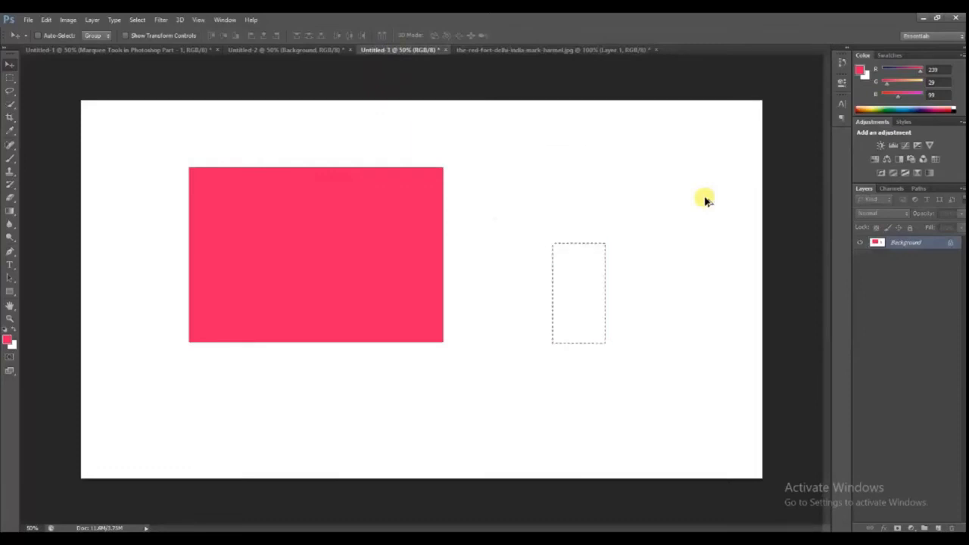
Step: Step back through the Untitled-3 history until only the large pink rectangle is left, and clear the remaining selection
{"action": "key", "text": "ctrl+shift+z"}
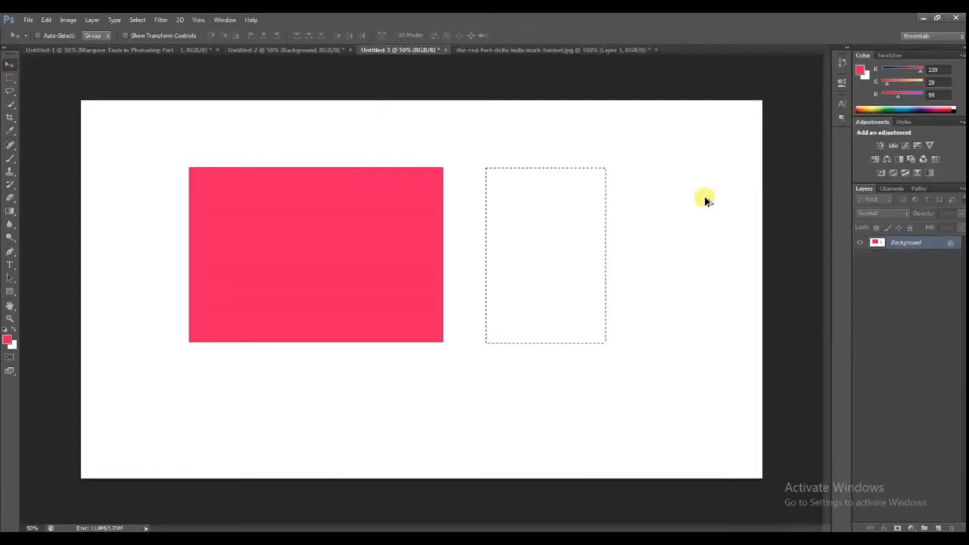
{"action": "key", "text": "ctrl+alt+z"}
{"action": "key", "text": "ctrl+alt+z"}
{"action": "key", "text": "ctrl+alt+z"}
{"action": "key", "text": "ctrl+alt+z"}
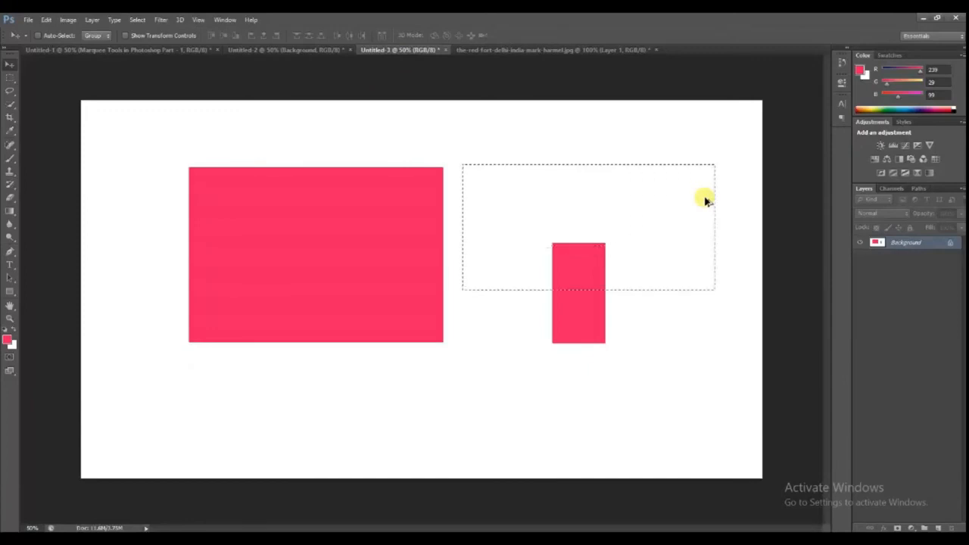
{"action": "key", "text": "ctrl+alt+z"}
{"action": "key", "text": "ctrl+alt+z"}
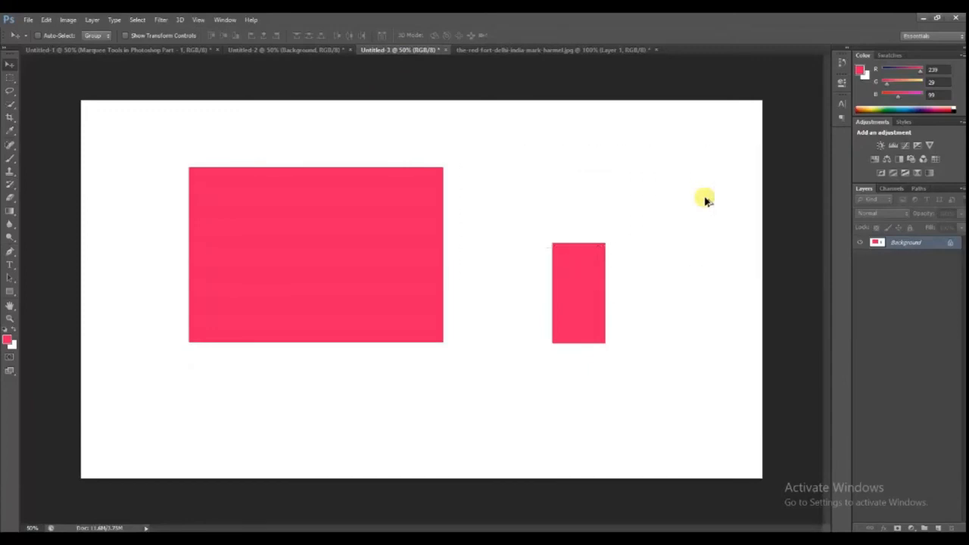
{"action": "key", "text": "ctrl+alt+z"}
{"action": "key", "text": "ctrl+alt+z"}
{"action": "key", "text": "ctrl+alt+z"}
{"action": "key", "text": "ctrl+alt+z"}
{"action": "key", "text": "ctrl+alt+z"}
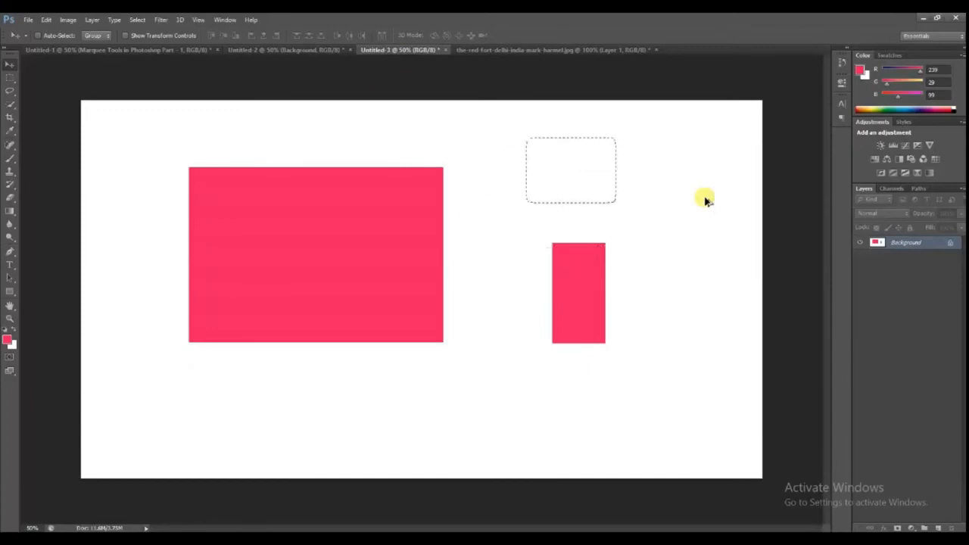
{"action": "key", "text": "ctrl+alt+z"}
{"action": "key", "text": "ctrl+alt+z"}
{"action": "key", "text": "ctrl+alt+z"}
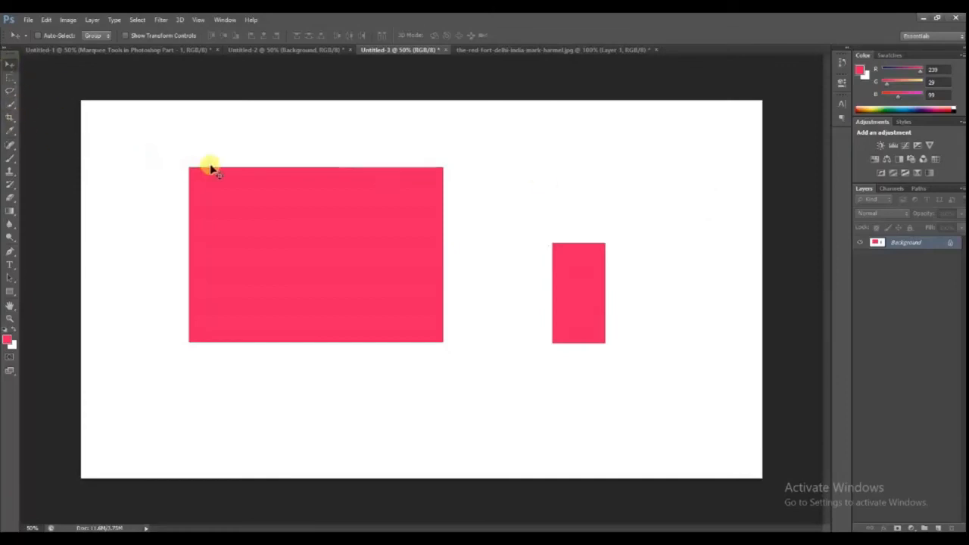
{"action": "key", "text": "ctrl+alt+z"}
{"action": "key", "text": "ctrl+alt+z"}
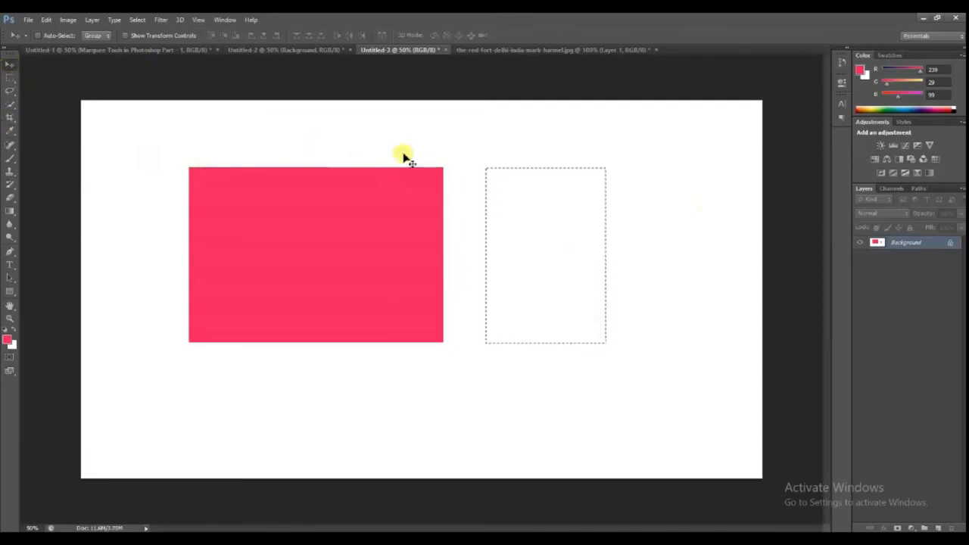
{"action": "left_click", "coordinate": [10, 78]}
{"action": "left_click", "coordinate": [285, 144]}
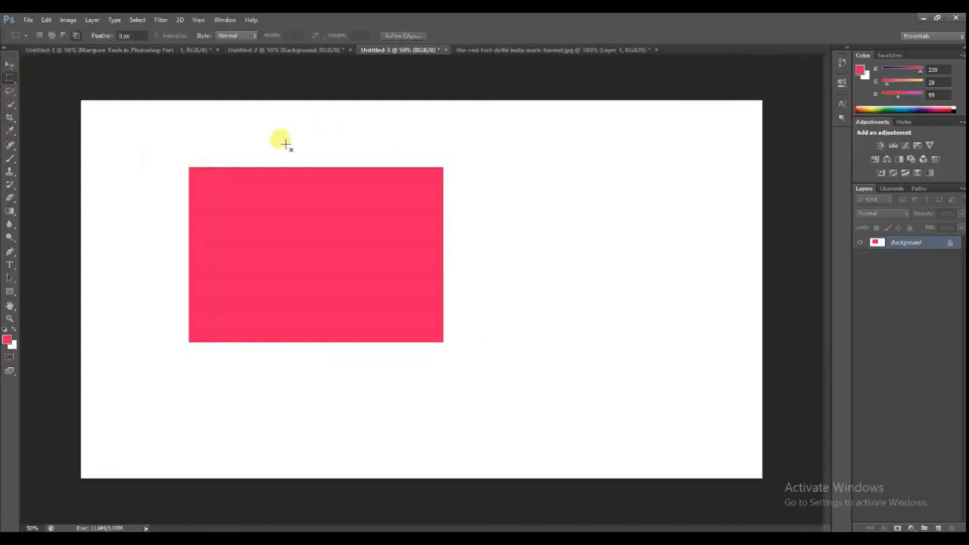
Step: Bring the copied fort layer from the Red Fort image onto the pink rectangle in Untitled-3 and scale it to the rectangle's width
{"action": "left_click", "coordinate": [507, 49]}
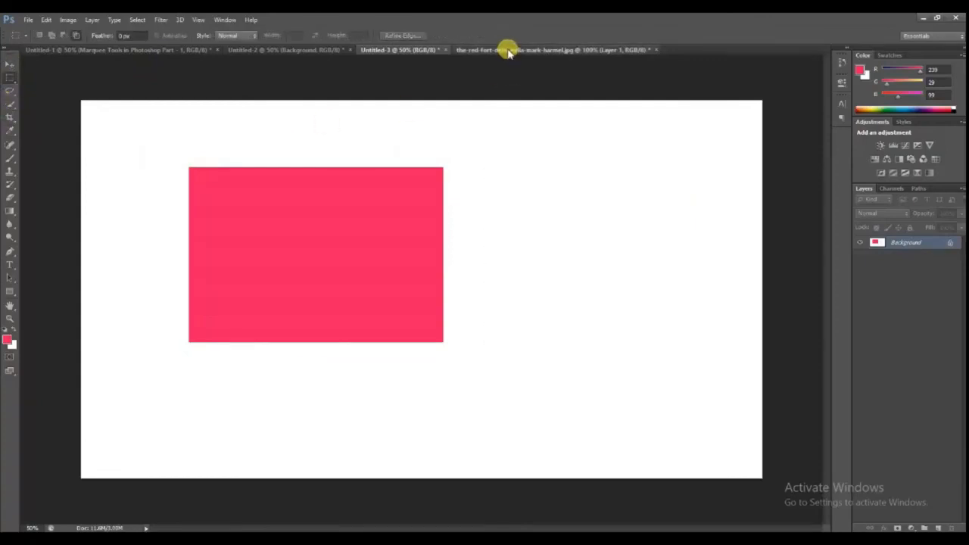
{"action": "left_click", "coordinate": [10, 66]}
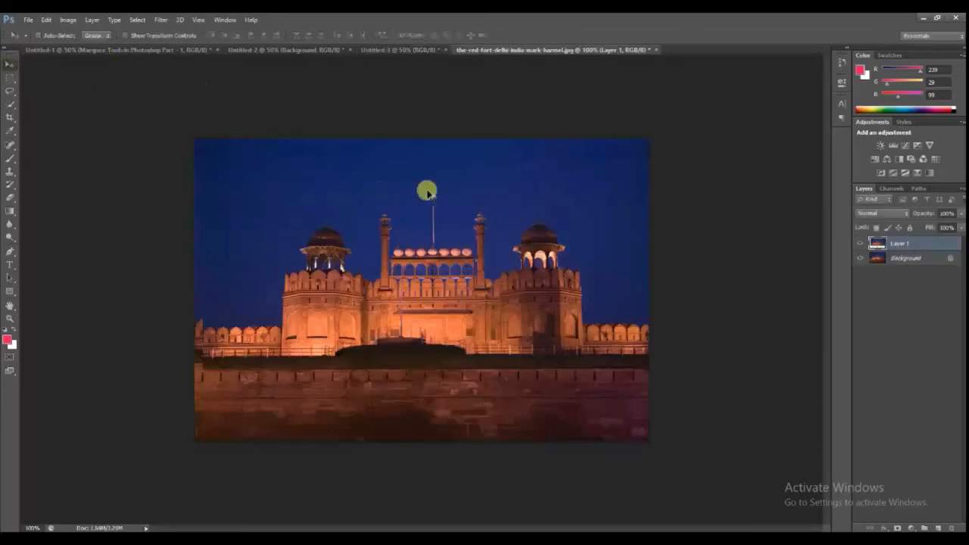
{"action": "left_click_drag", "start_coordinate": [427, 191], "coordinate": [303, 193]}
{"action": "key", "text": "ctrl+t"}
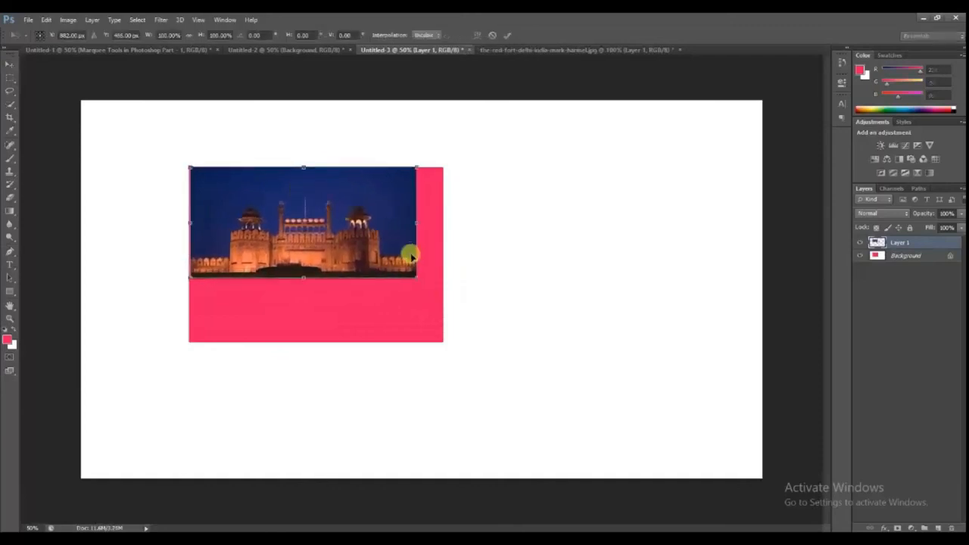
{"action": "left_click_drag", "start_coordinate": [416, 277], "coordinate": [446, 299]}
{"action": "key", "text": "Return"}
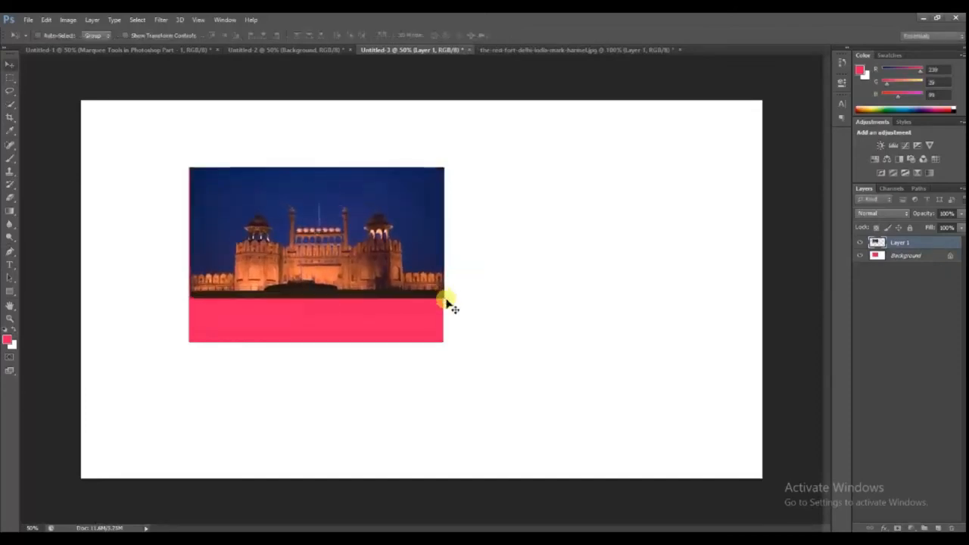
Step: Nudge the fort photo slightly left so its side edges line up with the pink rectangle
{"action": "key", "text": "ctrl+t"}
{"action": "key", "text": "Left"}
{"action": "key", "text": "Left"}
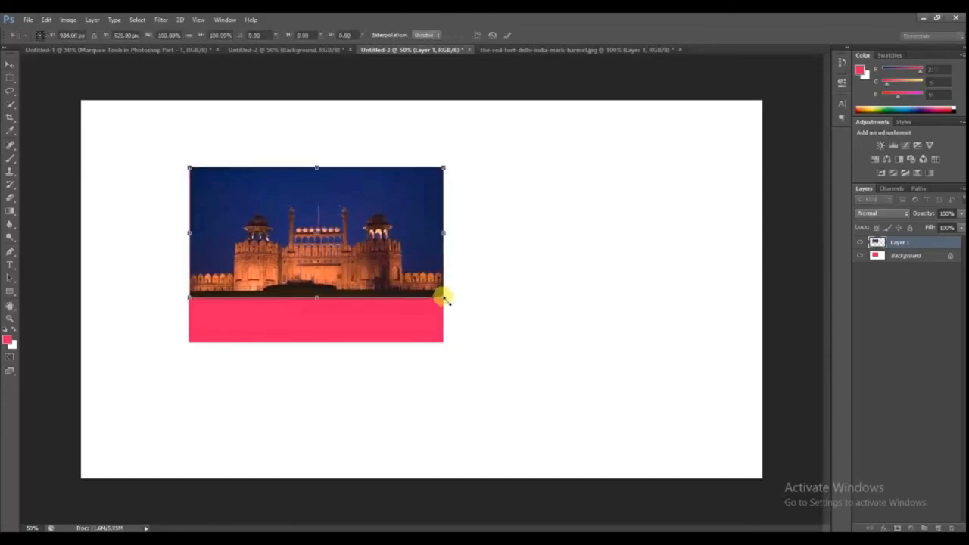
{"action": "key", "text": "Left"}
{"action": "key", "text": "Left"}
{"action": "key", "text": "Return"}
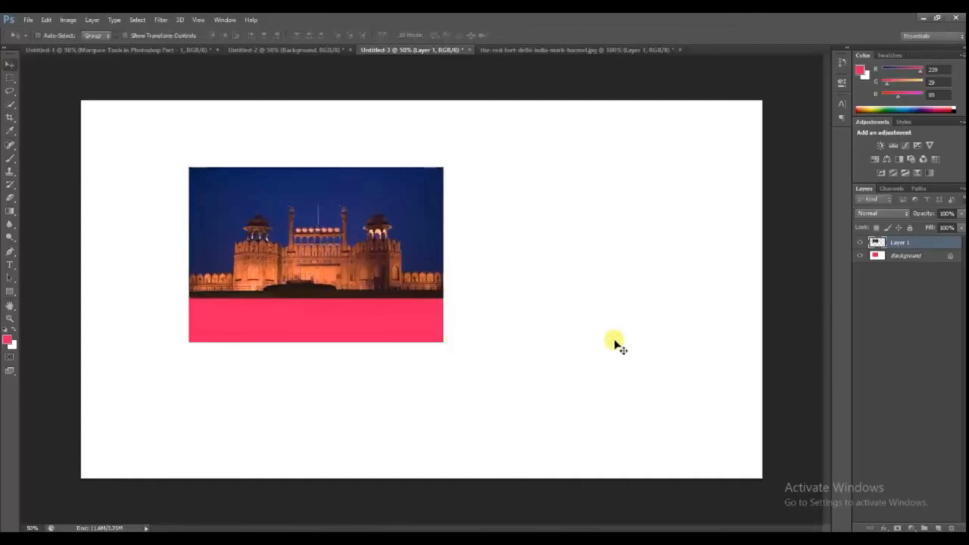
Step: Add the caption RED FORT in near-white 18 pt Tahoma Bold, centred on the pink band below the photo
{"action": "left_click", "coordinate": [10, 266]}
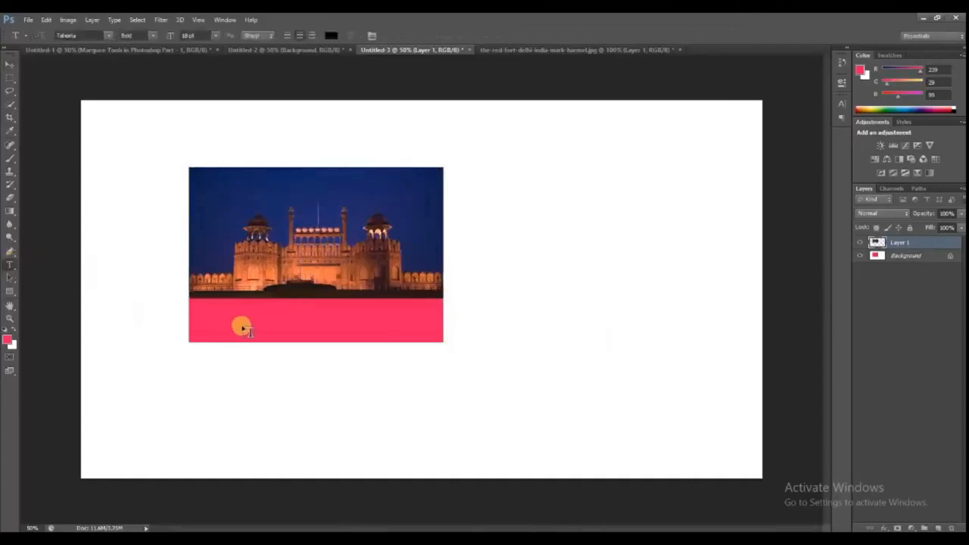
{"action": "left_click", "coordinate": [222, 318]}
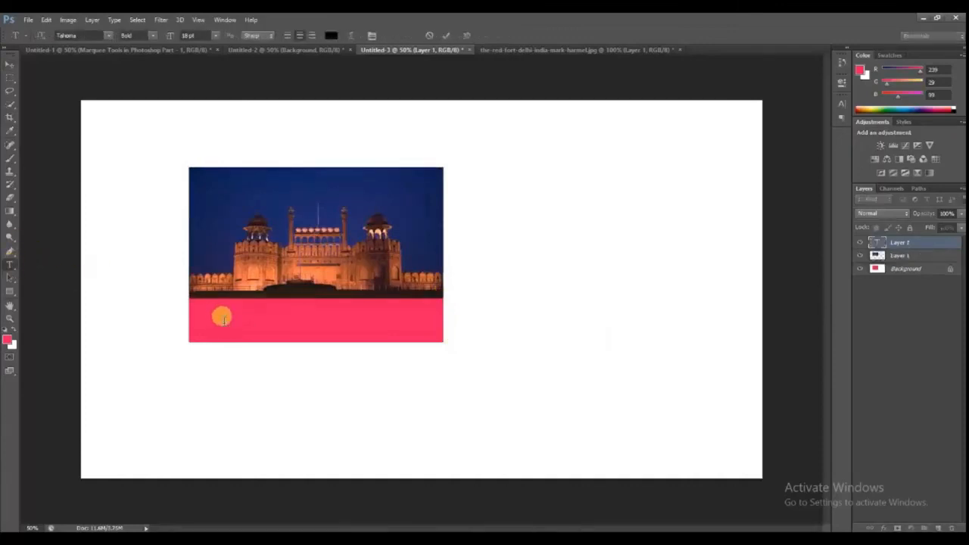
{"action": "left_click", "coordinate": [331, 35]}
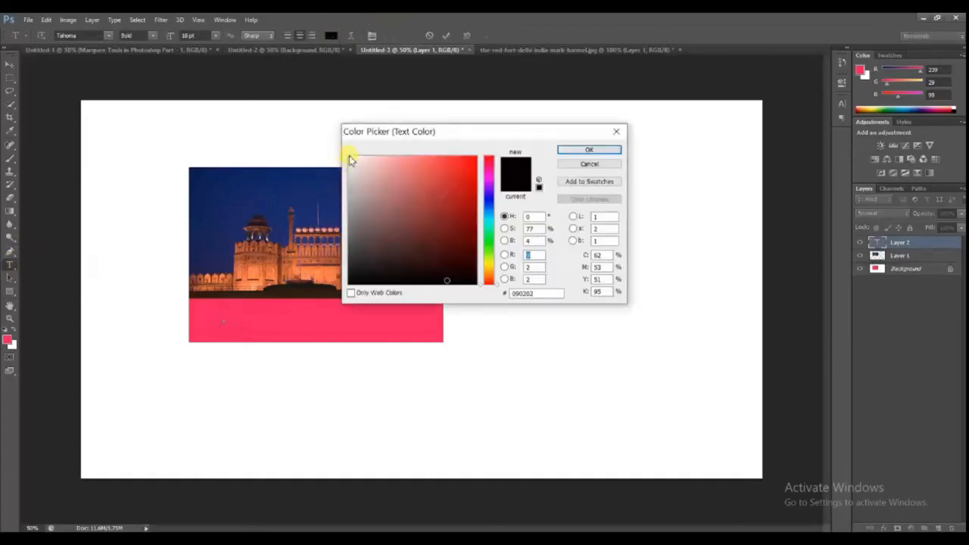
{"action": "left_click", "coordinate": [350, 156]}
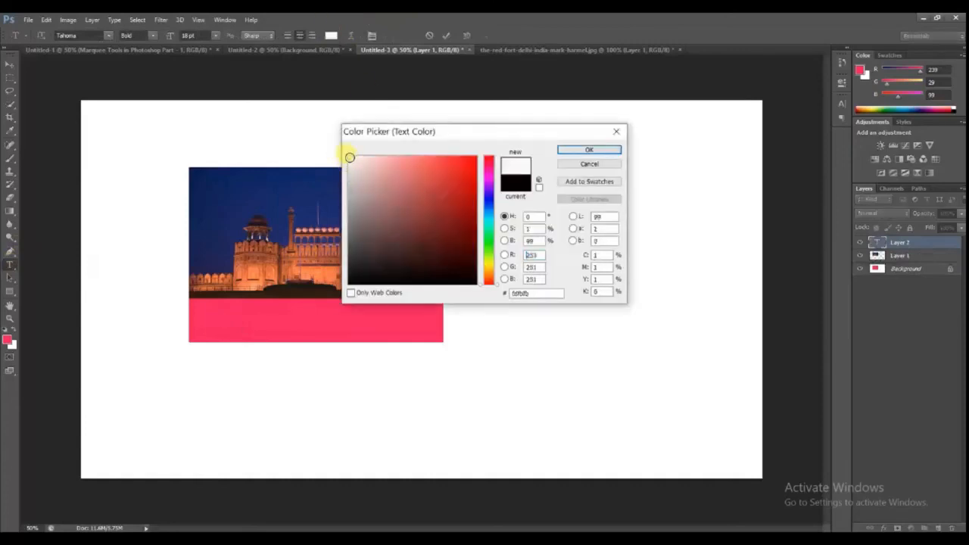
{"action": "left_click", "coordinate": [587, 149]}
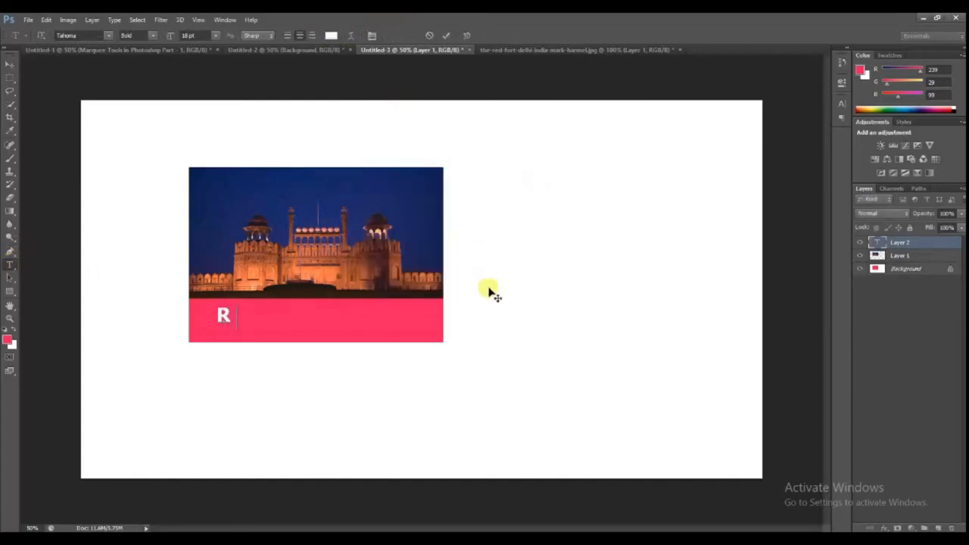
{"action": "type", "text": "D FORT"}
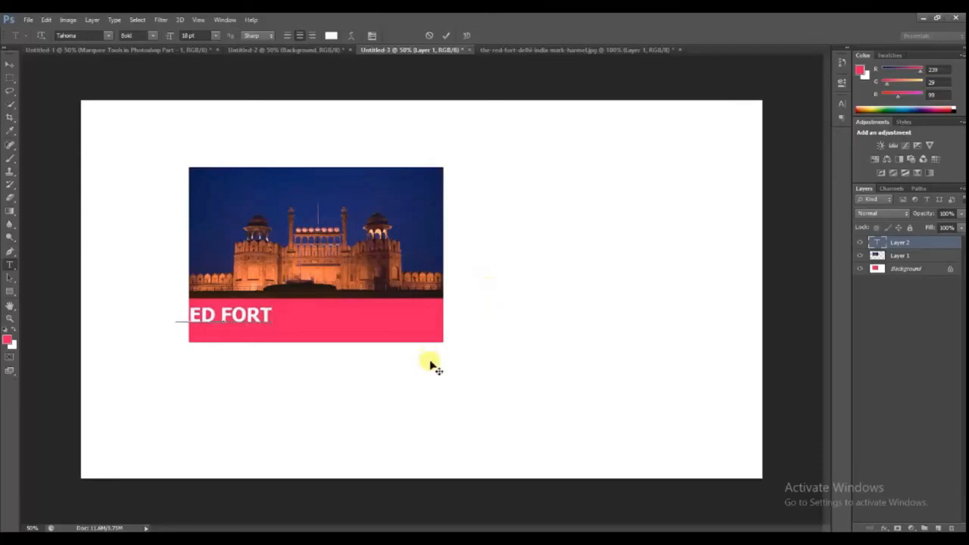
{"action": "left_click_drag", "start_coordinate": [429, 366], "coordinate": [515, 366]}
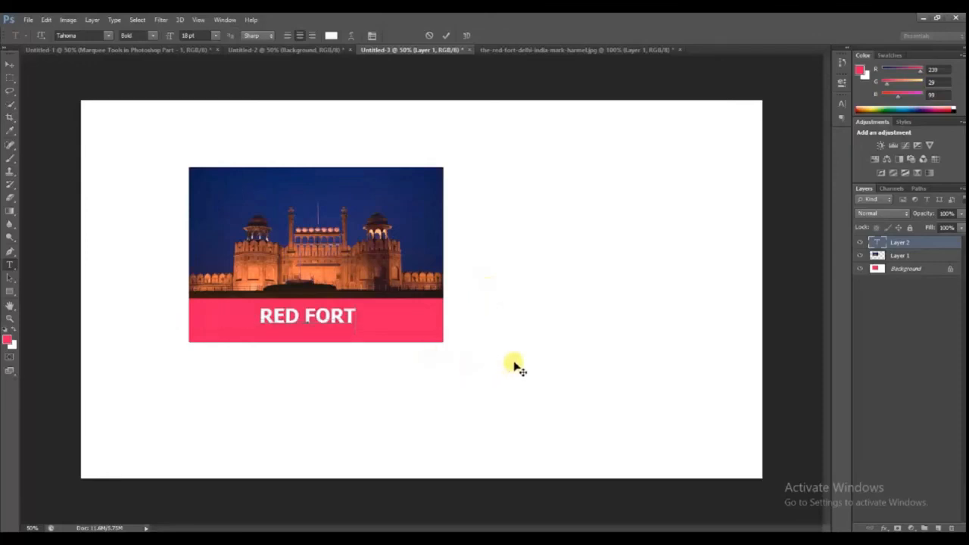
{"action": "left_click", "coordinate": [913, 245]}
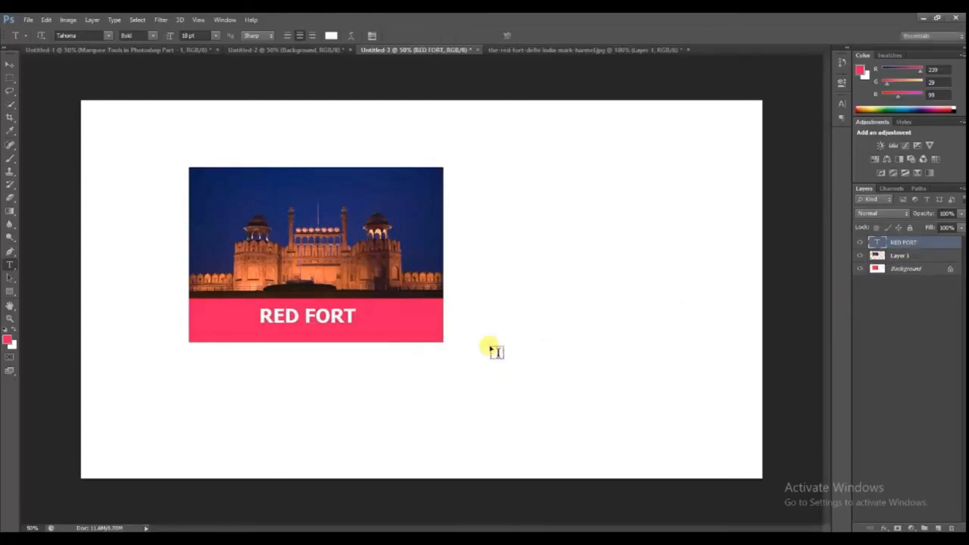
Step: In the Red Fort image, select the left tower's dome with a rectangular marquee and copy it to a new layer
{"action": "left_click", "coordinate": [560, 49]}
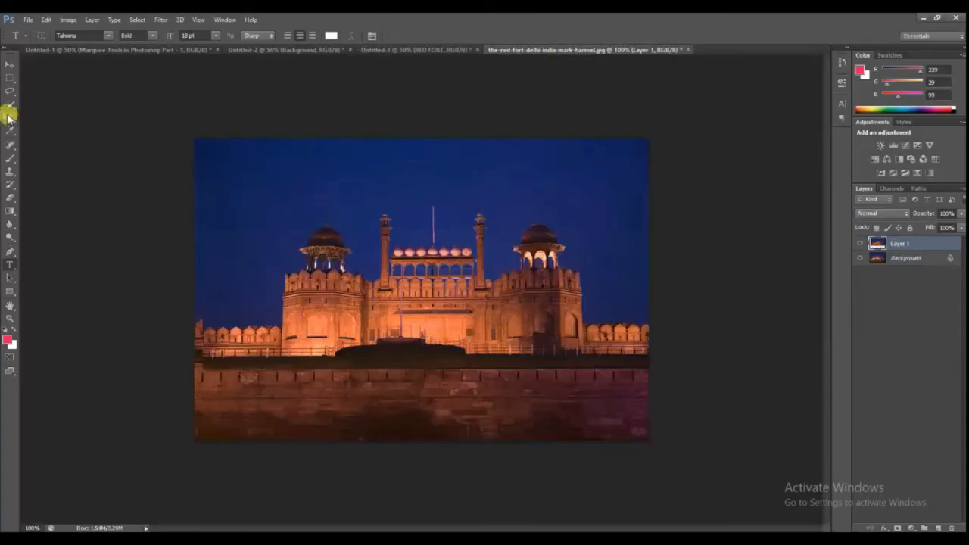
{"action": "left_click", "coordinate": [9, 75]}
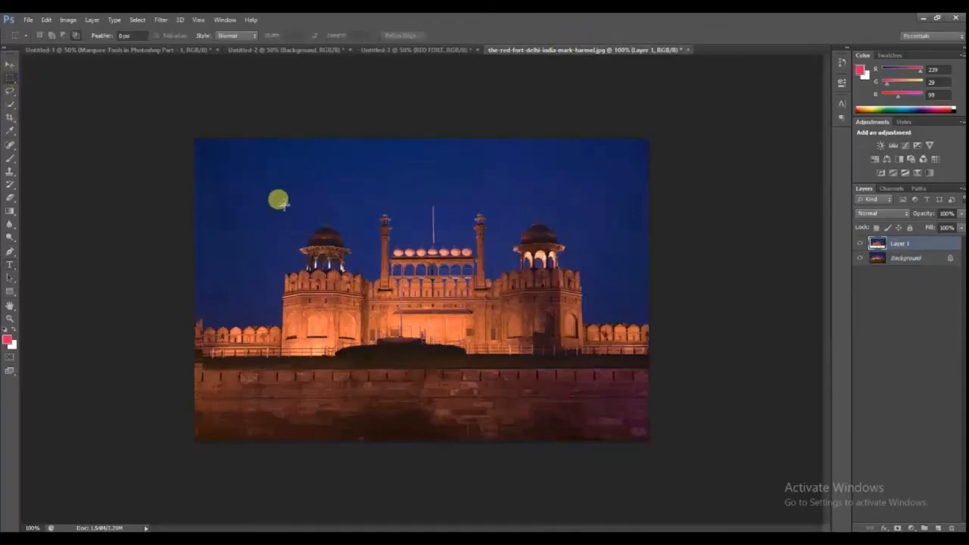
{"action": "left_click_drag", "start_coordinate": [283, 203], "coordinate": [362, 270]}
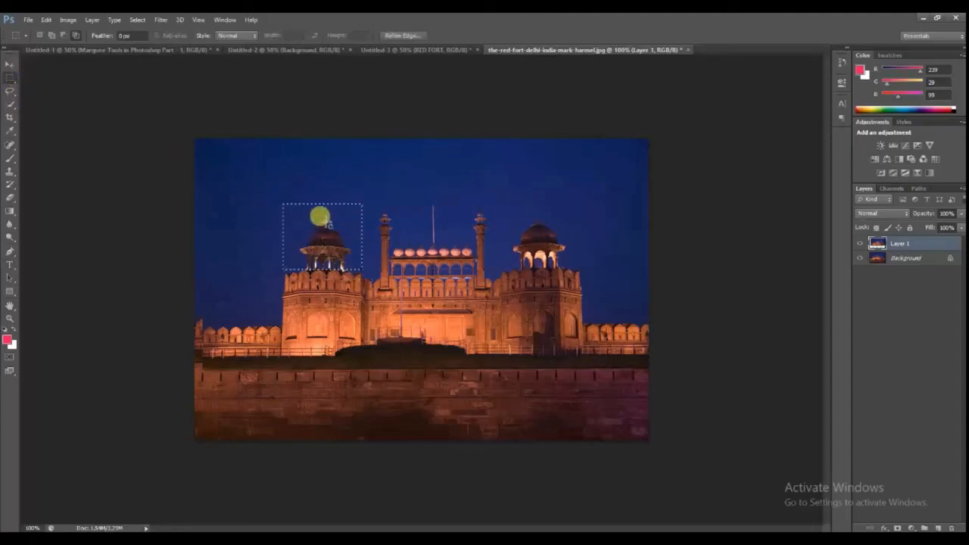
{"action": "key", "text": "ctrl+j"}
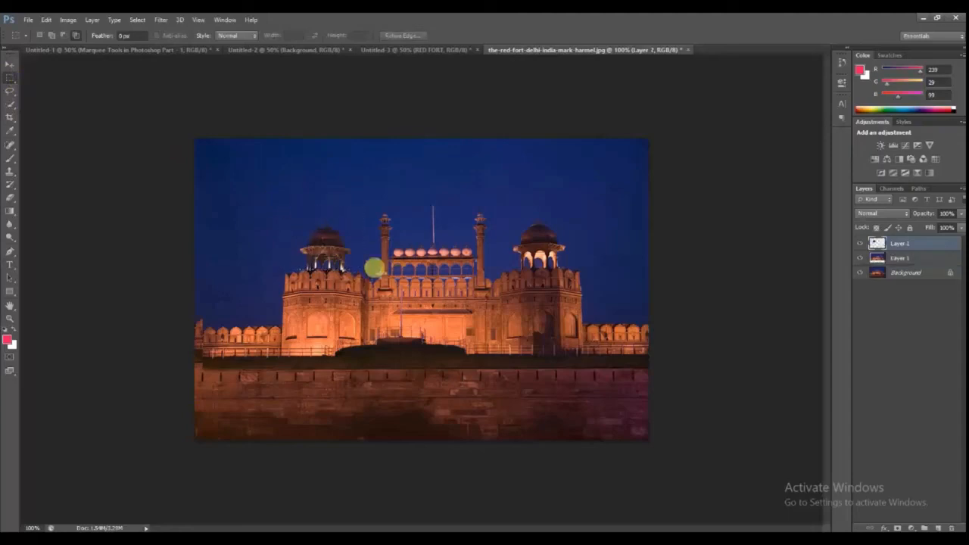
Step: Move the dome layer into Untitled-3, to the right of the captioned photo, and enlarge it down to the pink band's lower edge
{"action": "left_click", "coordinate": [9, 65]}
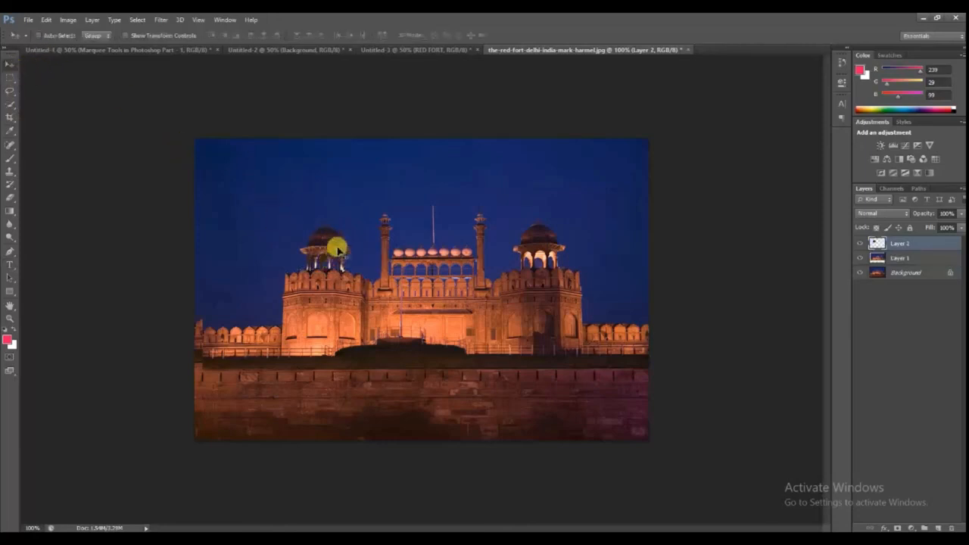
{"action": "left_click_drag", "start_coordinate": [337, 247], "coordinate": [564, 250]}
{"action": "key", "text": "ctrl+t"}
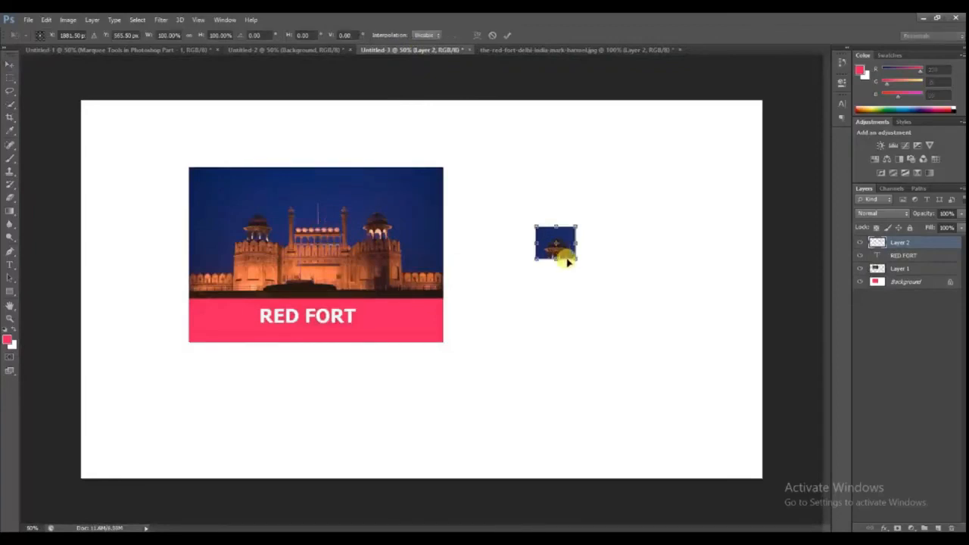
{"action": "left_click_drag", "start_coordinate": [575, 258], "coordinate": [682, 331]}
{"action": "key", "text": "Return"}
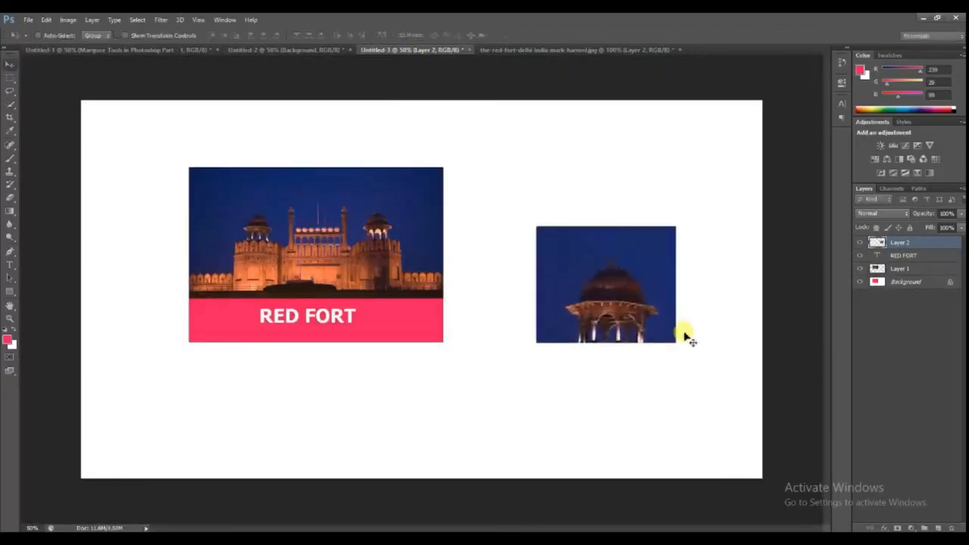